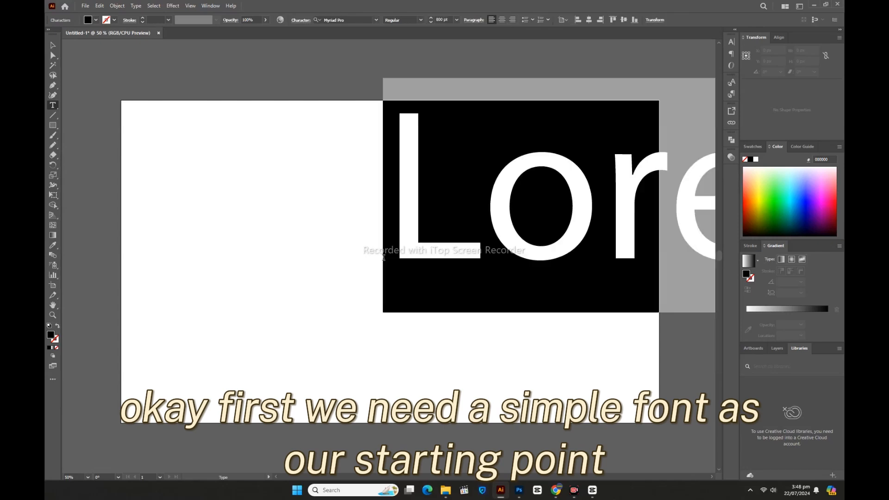
Step: Replace the placeholder text with the letter D in Myriad Pro
{"action": "key", "text": "BackSpace"}
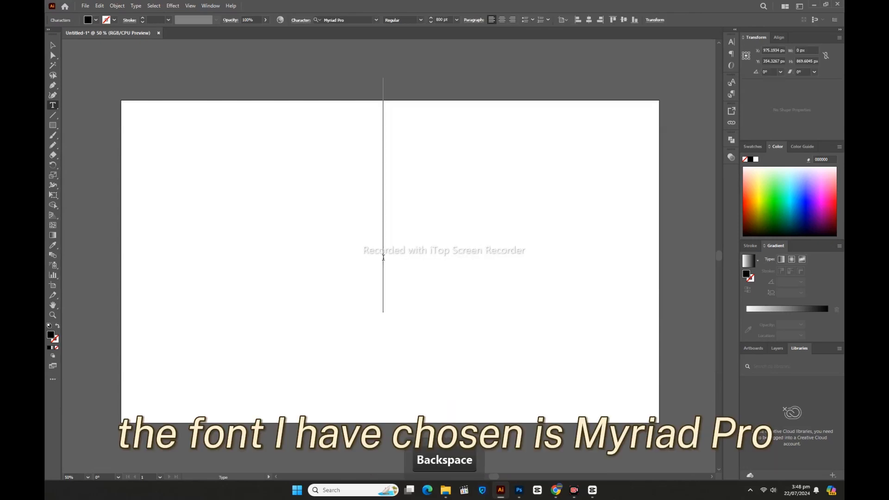
{"action": "type", "text": "D"}
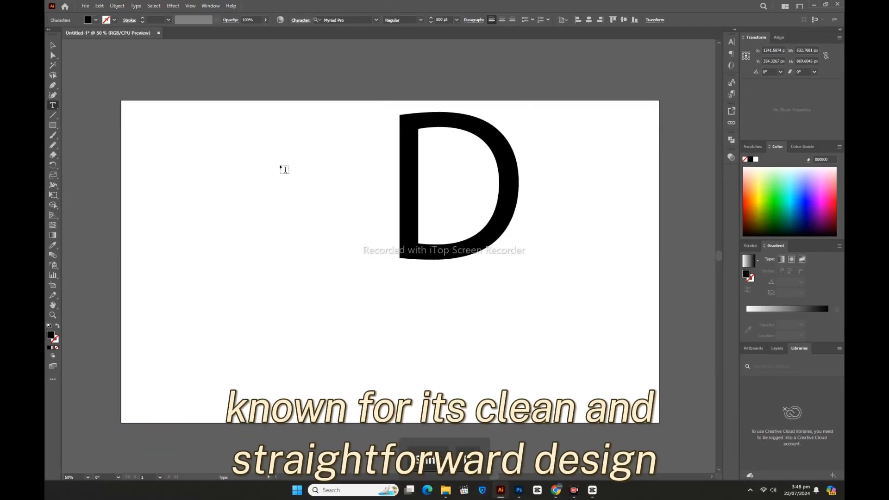
Step: Move the D text object toward the middle of the artboard and reselect it
{"action": "left_click", "coordinate": [53, 45]}
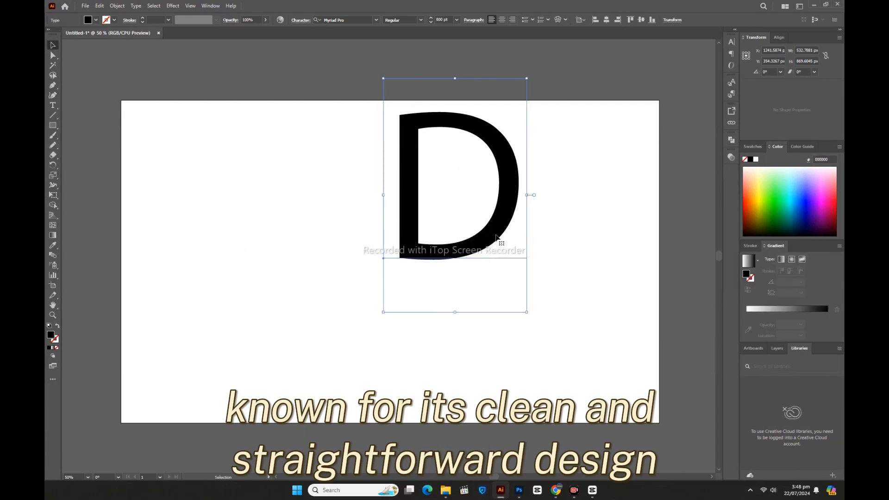
{"action": "left_click_drag", "start_coordinate": [496, 237], "coordinate": [425, 313]}
{"action": "right_click", "coordinate": [405, 230]}
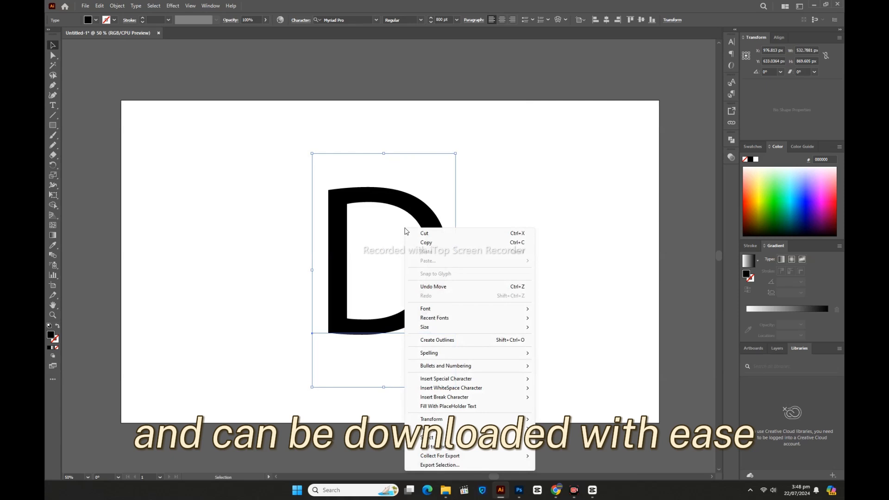
{"action": "left_click", "coordinate": [405, 138]}
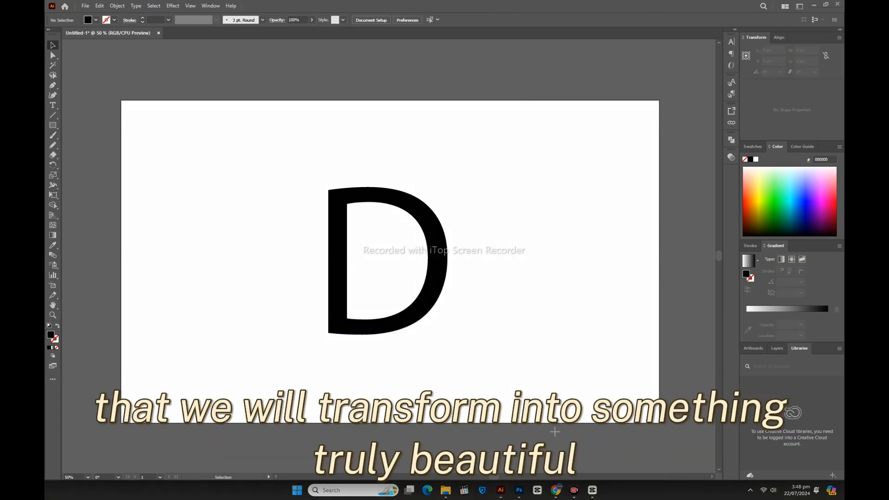
{"action": "left_click", "coordinate": [403, 318]}
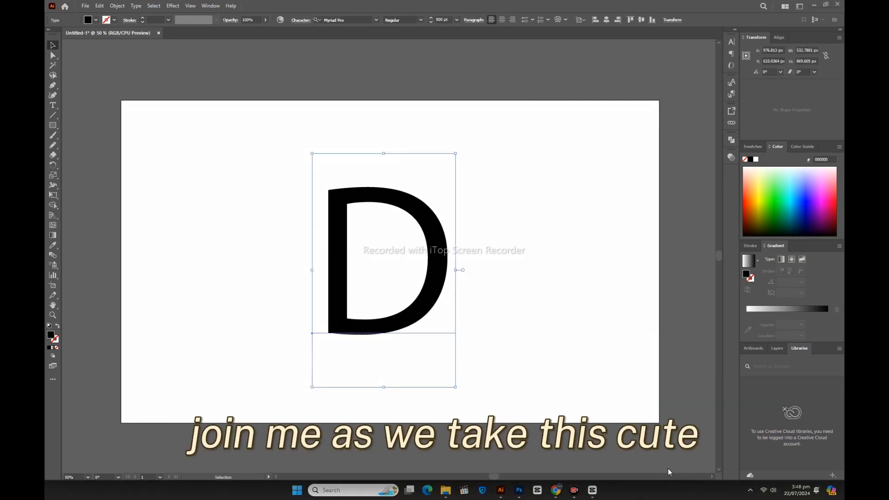
Step: Convert the D text to outlines
{"action": "mouse_move", "coordinate": [554, 410]}
{"action": "left_mouse_down"}
{"action": "mouse_move", "coordinate": [452, 204]}
{"action": "mouse_move", "coordinate": [373, 84]}
{"action": "mouse_move", "coordinate": [351, 17]}
{"action": "left_mouse_up"}
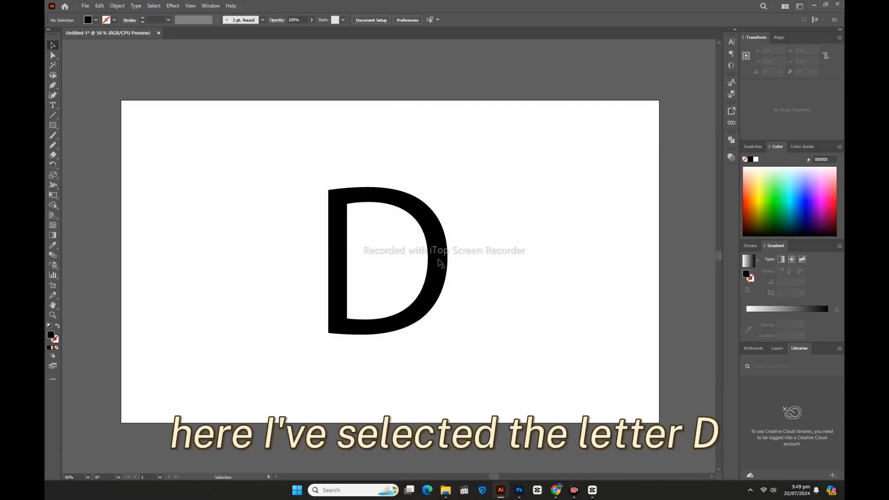
{"action": "left_click", "coordinate": [440, 262]}
{"action": "right_click", "coordinate": [442, 254]}
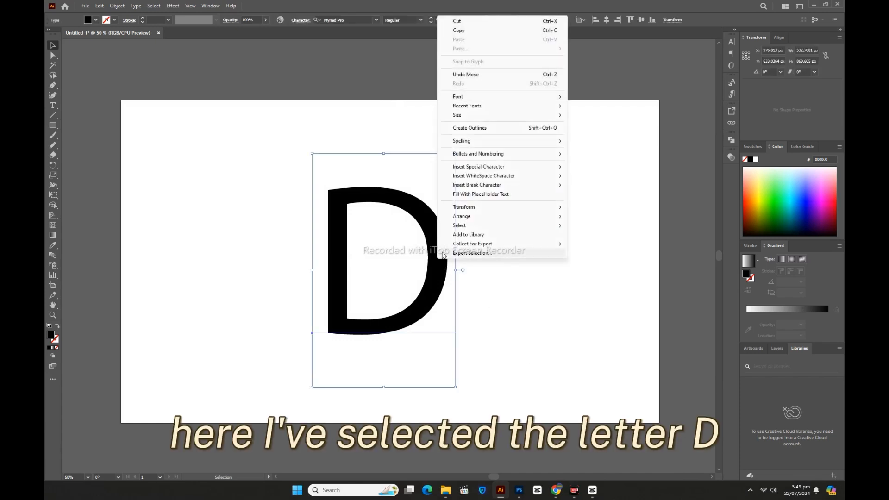
{"action": "left_click", "coordinate": [469, 128]}
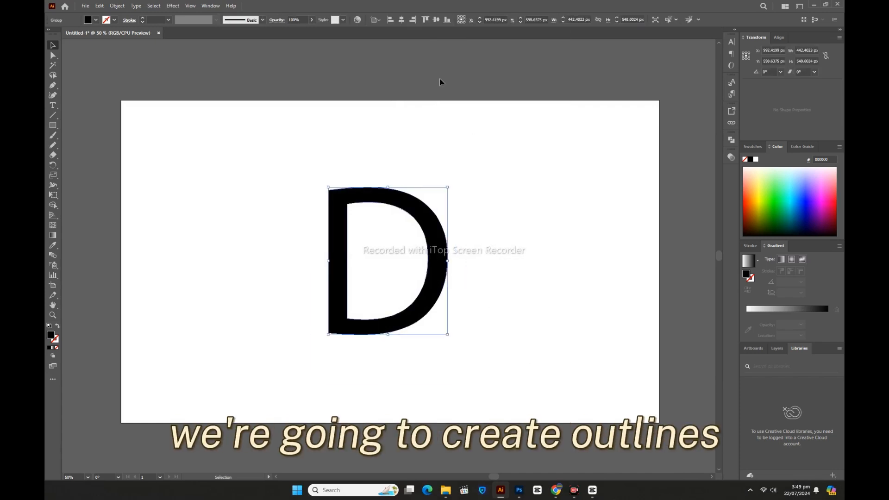
Step: Align the outlined D to the horizontal and vertical center of the artboard
{"action": "left_click", "coordinate": [400, 20]}
{"action": "left_click", "coordinate": [436, 20]}
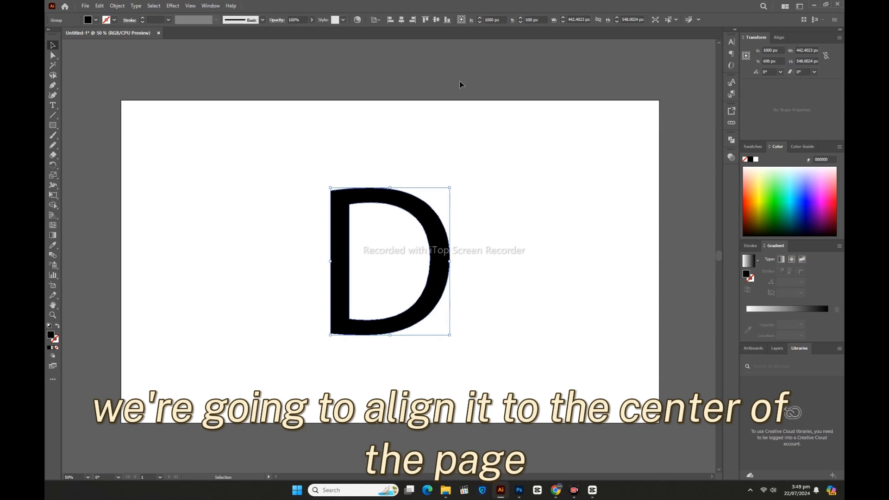
{"action": "left_click", "coordinate": [534, 299]}
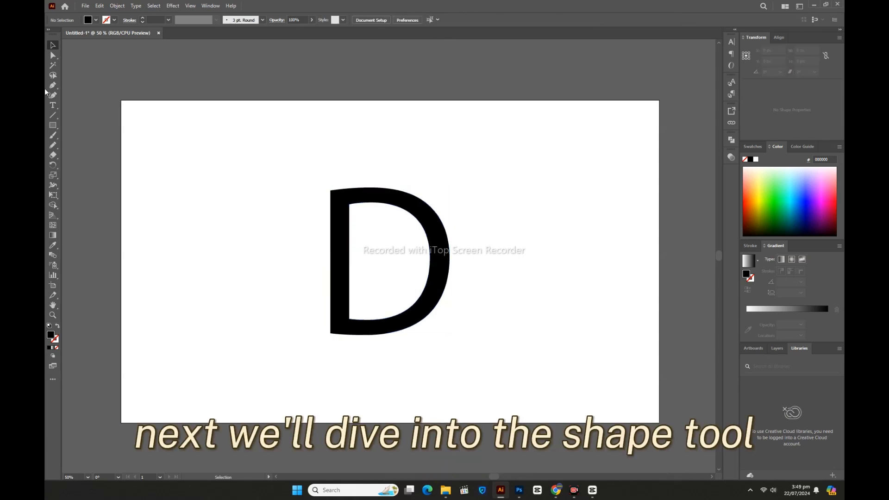
Step: Draw a rectangle about 241 x 119 px overlapping the bottom of the D's stem
{"action": "left_click", "coordinate": [53, 126]}
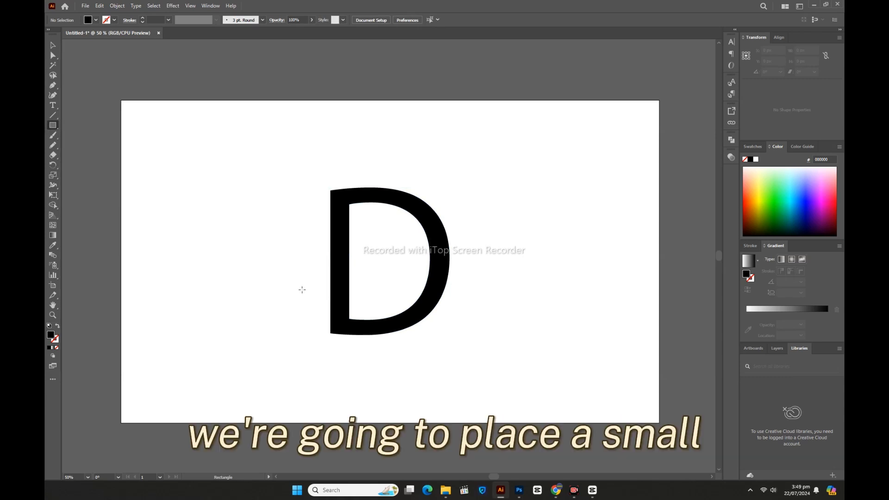
{"action": "left_click_drag", "start_coordinate": [299, 287], "coordinate": [364, 318]}
{"action": "left_click", "coordinate": [54, 47]}
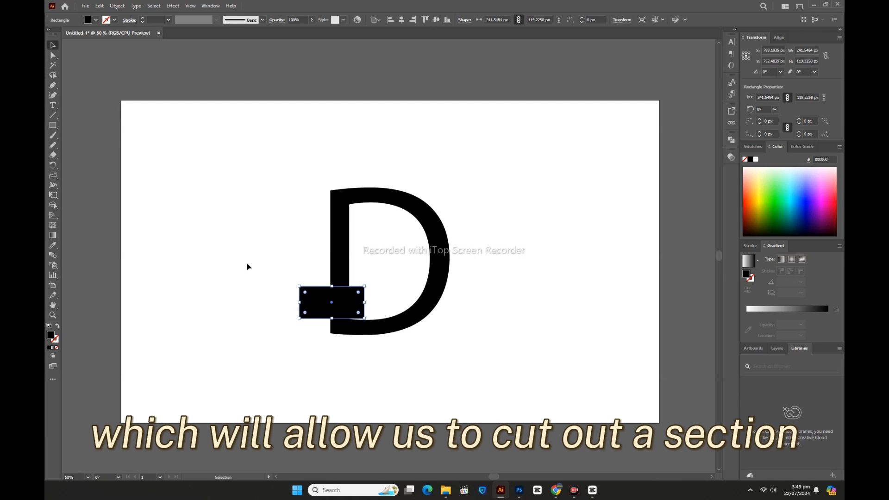
Step: Select the D and rectangle, then use the Shape Builder with a red fill to fill the D's area outside the rectangle red
{"action": "left_click", "coordinate": [249, 270]}
{"action": "left_click_drag", "start_coordinate": [249, 174], "coordinate": [523, 381]}
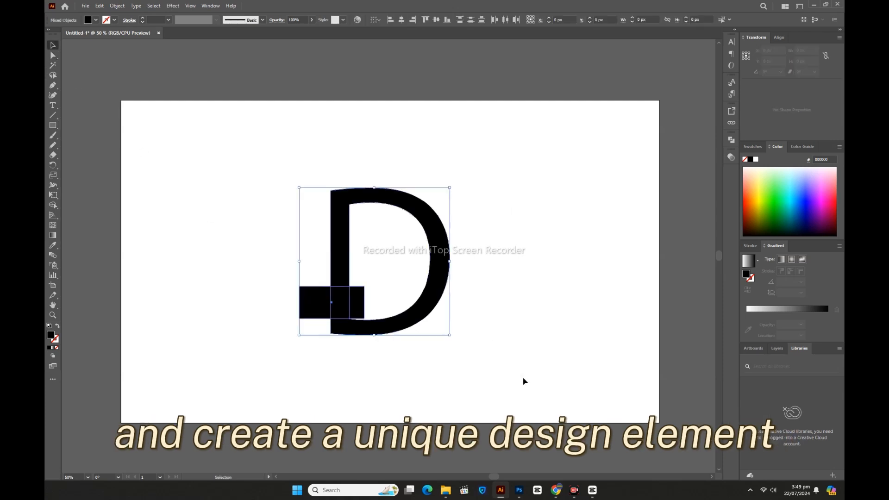
{"action": "left_click", "coordinate": [54, 205]}
{"action": "left_click", "coordinate": [95, 20]}
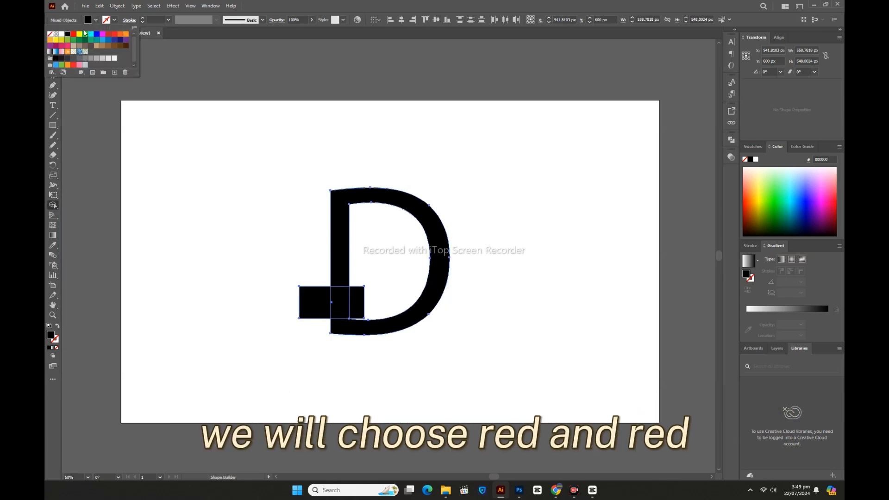
{"action": "left_click", "coordinate": [73, 34]}
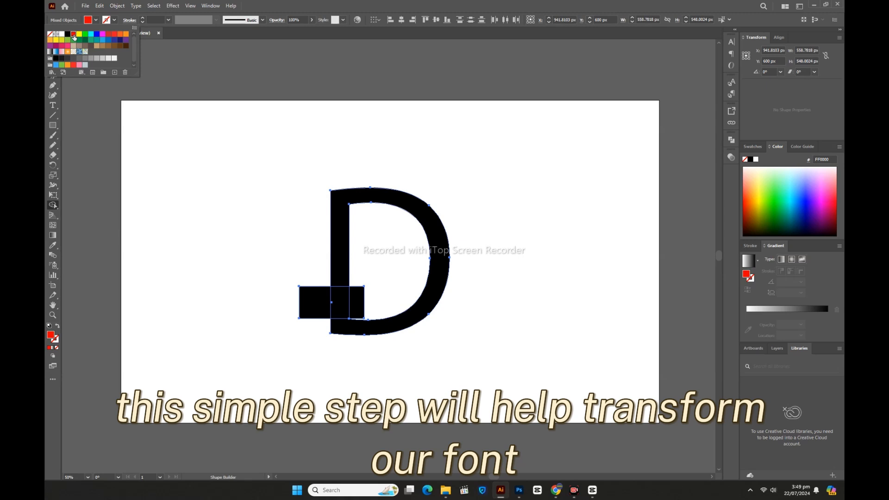
{"action": "left_click", "coordinate": [150, 141]}
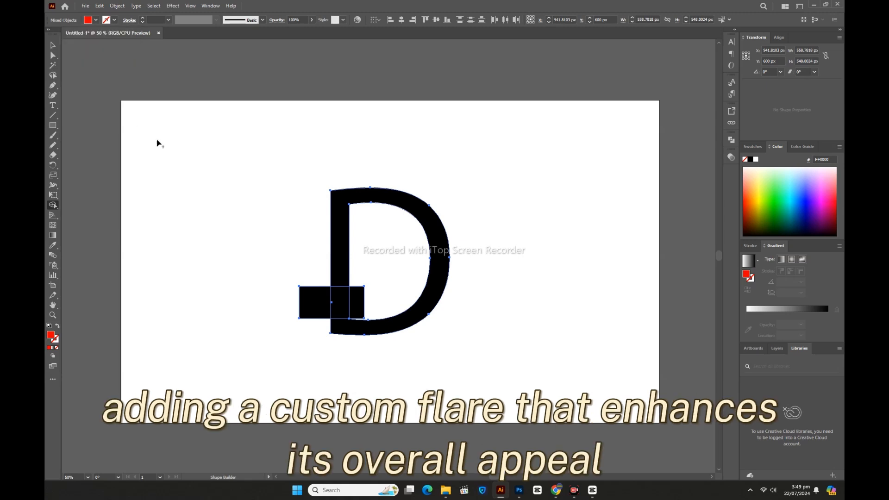
{"action": "left_click", "coordinate": [339, 206]}
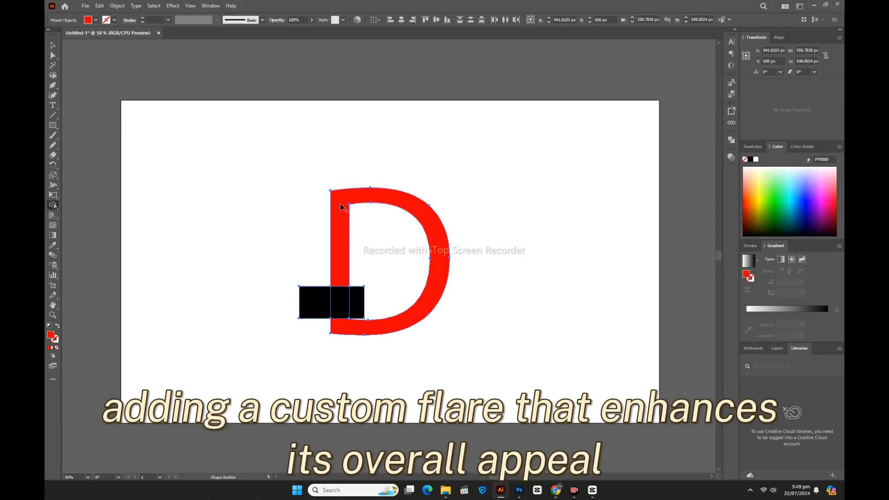
Step: Select the red D group and ungroup it
{"action": "left_click", "coordinate": [53, 45]}
{"action": "right_click", "coordinate": [311, 229]}
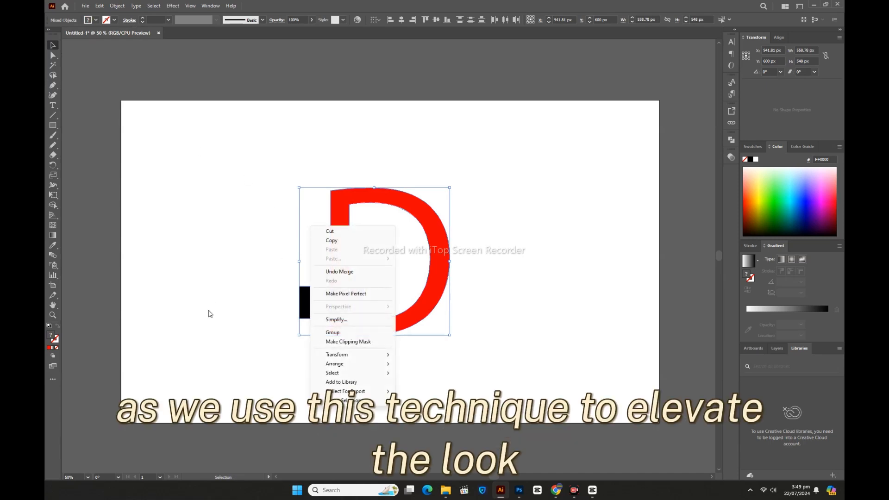
{"action": "left_click", "coordinate": [314, 303]}
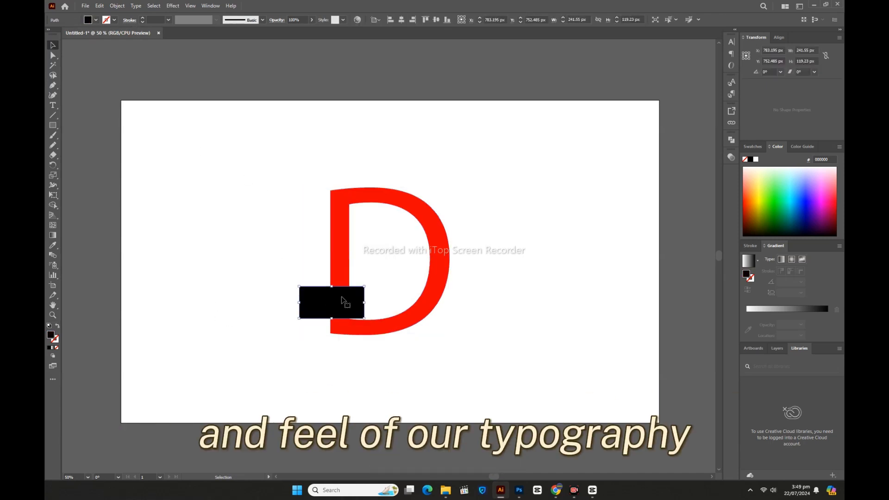
{"action": "left_click_drag", "start_coordinate": [313, 266], "coordinate": [376, 340]}
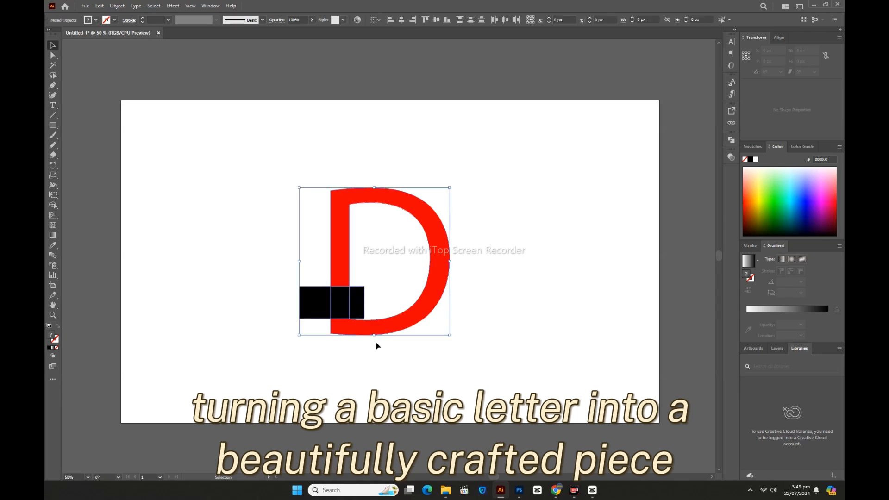
{"action": "left_click", "coordinate": [375, 366]}
{"action": "left_click", "coordinate": [375, 332]}
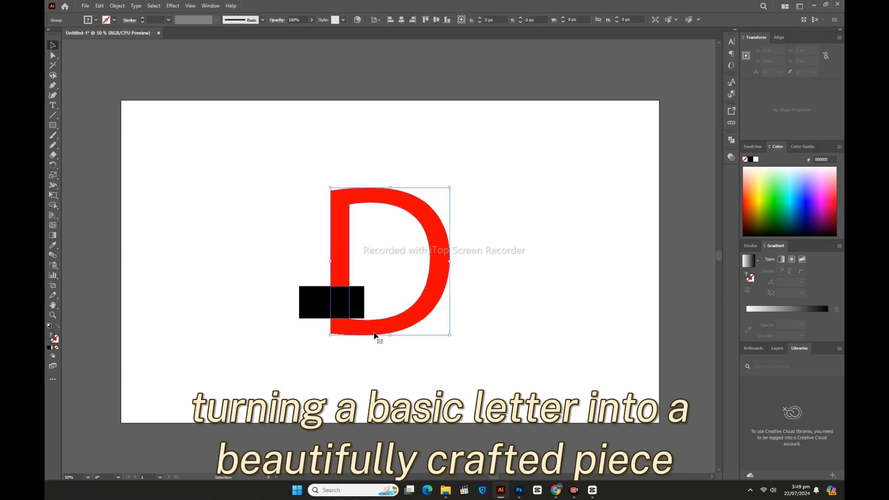
{"action": "right_click", "coordinate": [375, 334]}
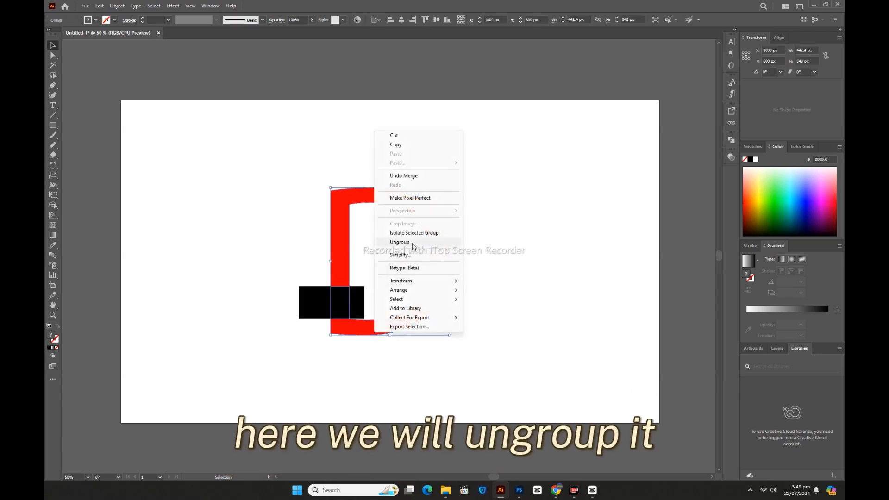
{"action": "left_click", "coordinate": [399, 242]}
Step: Delete the black rectangle pieces, leaving a notch cut into the D's stem
{"action": "left_click", "coordinate": [299, 317]}
{"action": "left_click_drag", "start_coordinate": [269, 294], "coordinate": [387, 302]}
{"action": "key", "text": "Delete"}
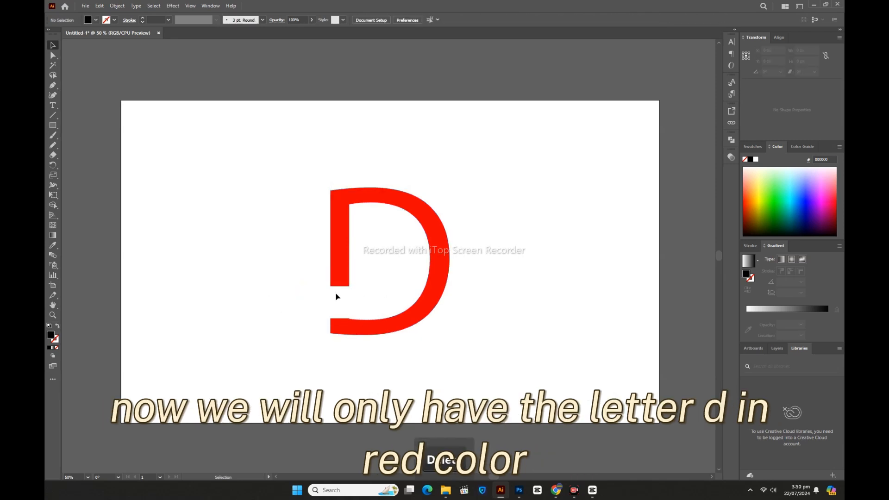
Step: Zoom in closely on the inside corner where the notch meets the D's lower curve
{"action": "left_click", "coordinate": [370, 323]}
{"action": "left_click", "coordinate": [270, 252]}
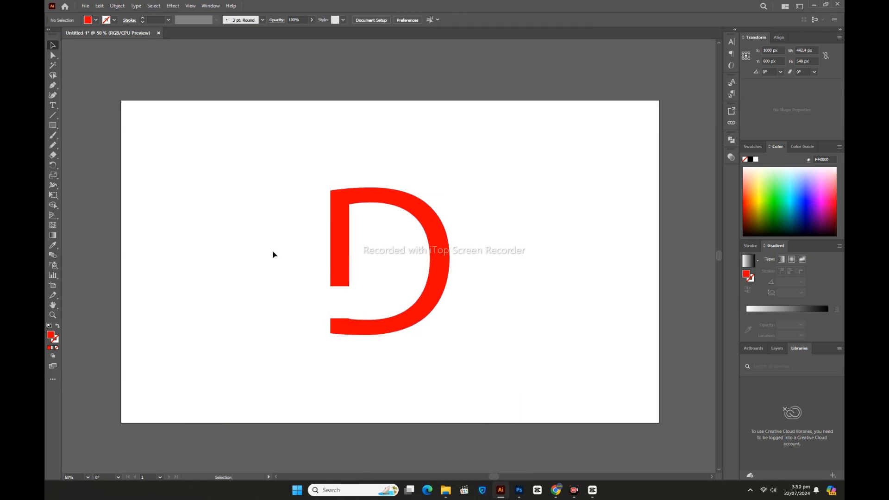
{"action": "left_click", "coordinate": [376, 329]}
{"action": "key", "text": "z"}
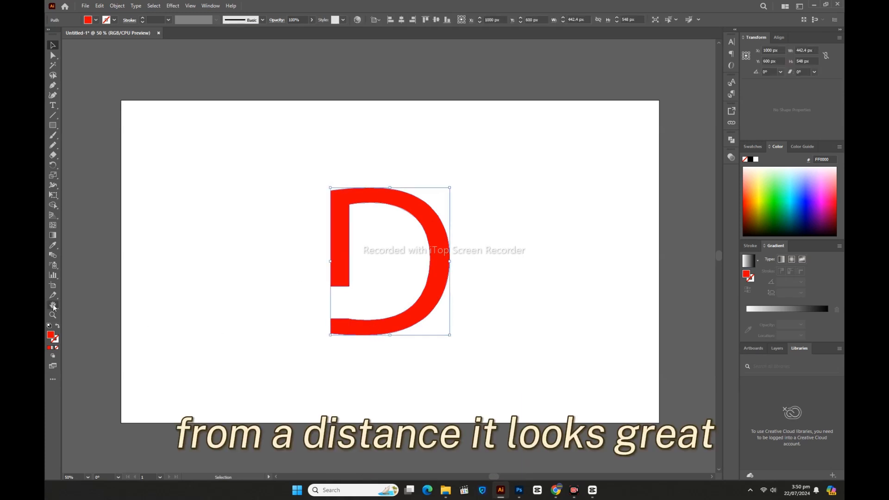
{"action": "left_click", "coordinate": [376, 313]}
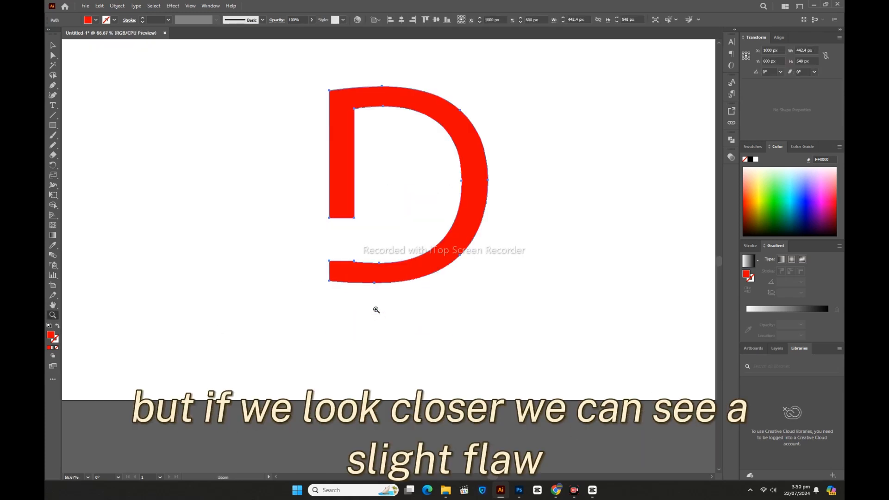
{"action": "left_click", "coordinate": [377, 257]}
{"action": "left_click", "coordinate": [375, 256]}
{"action": "left_click", "coordinate": [374, 255]}
{"action": "left_click", "coordinate": [374, 255]}
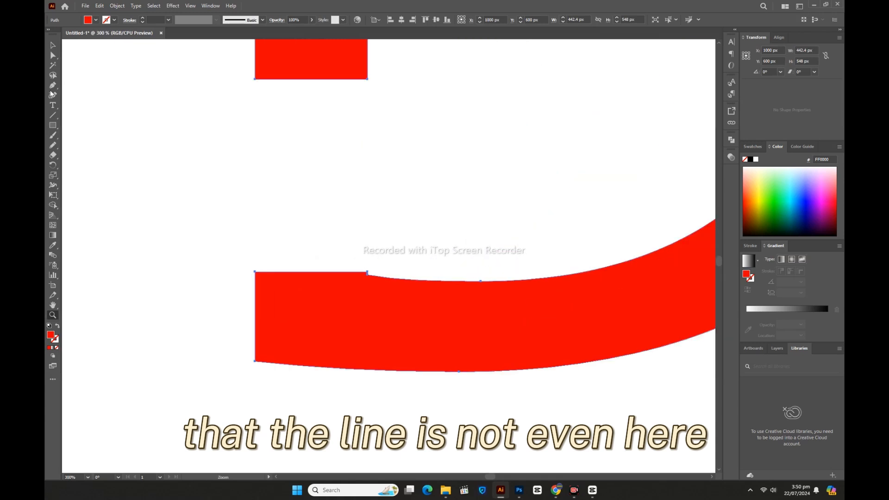
{"action": "left_click", "coordinate": [52, 46]}
{"action": "left_click", "coordinate": [138, 139]}
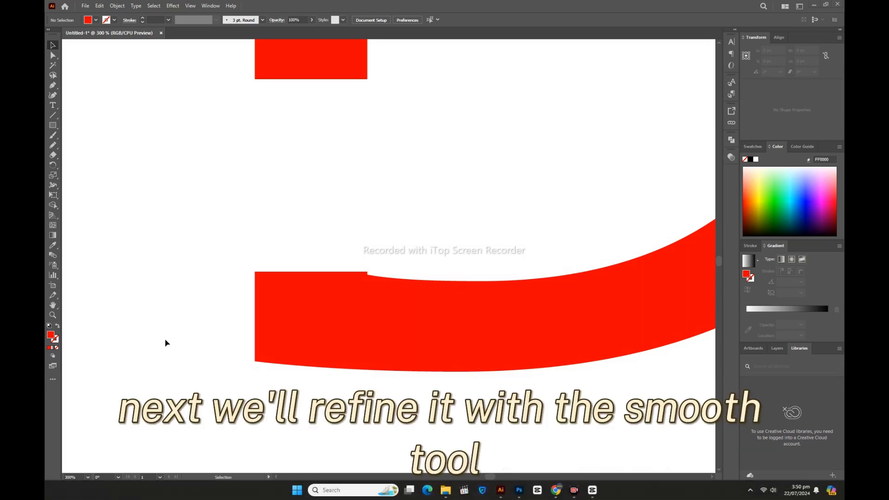
Step: Select the anchor at the notch corner and smooth the uneven top edge of the lower curve with the Smooth tool
{"action": "left_click", "coordinate": [52, 45]}
{"action": "left_click", "coordinate": [363, 301]}
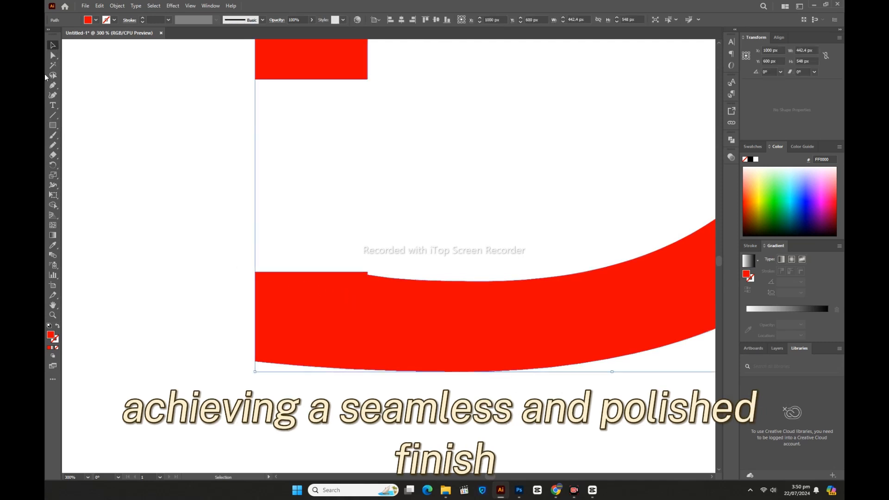
{"action": "left_click", "coordinate": [53, 55]}
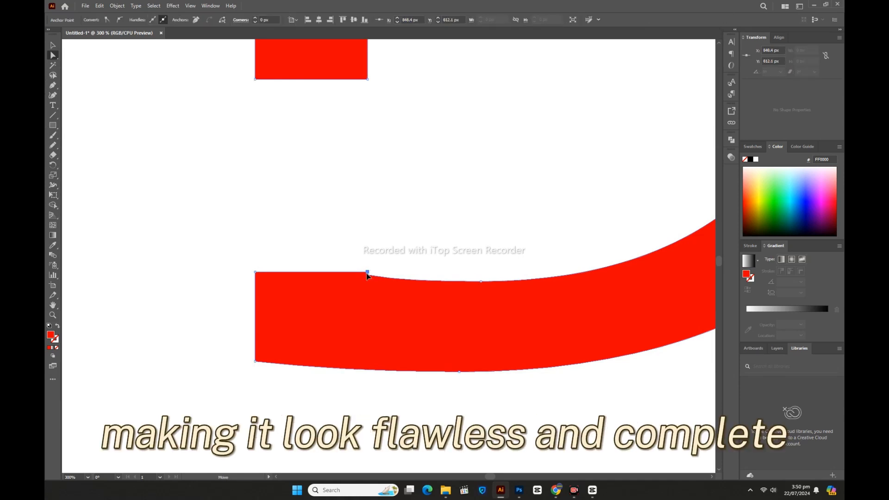
{"action": "left_click", "coordinate": [367, 274]}
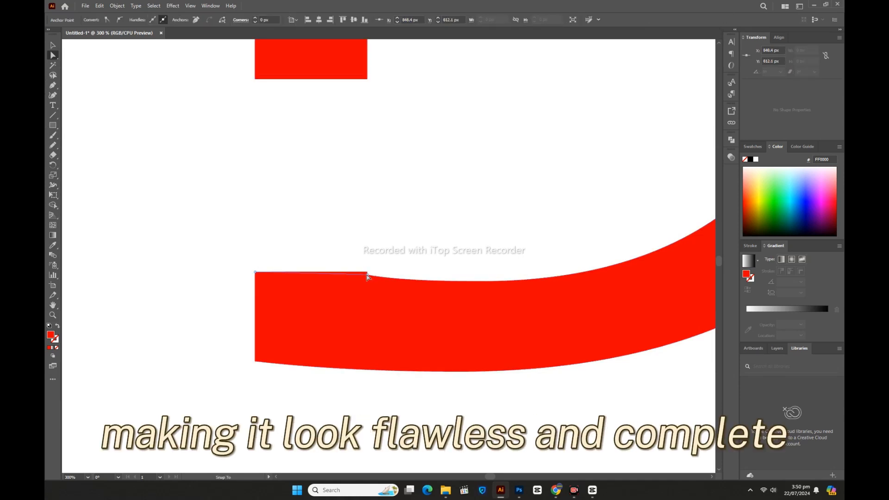
{"action": "left_click", "coordinate": [52, 145]}
{"action": "left_click", "coordinate": [96, 165]}
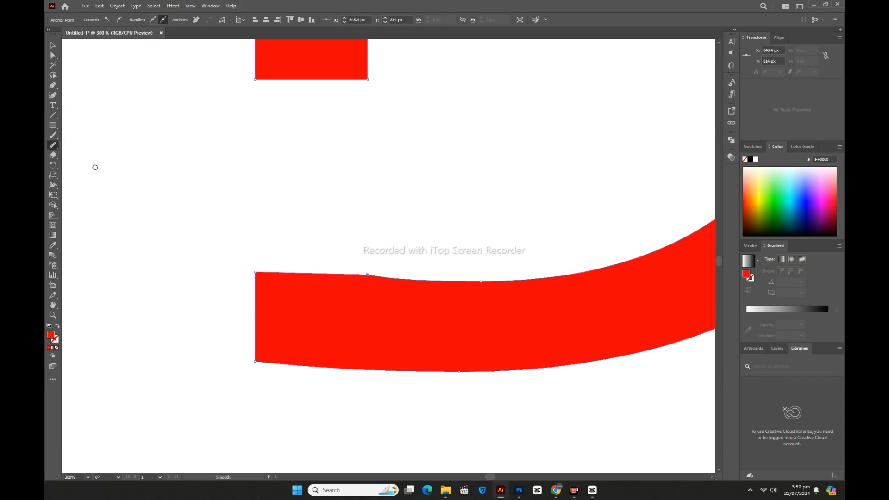
{"action": "mouse_move", "coordinate": [360, 276]}
{"action": "left_mouse_down"}
{"action": "mouse_move", "coordinate": [485, 277]}
{"action": "mouse_move", "coordinate": [365, 273]}
{"action": "mouse_move", "coordinate": [422, 279]}
{"action": "left_mouse_up"}
{"action": "left_click_drag", "start_coordinate": [269, 272], "coordinate": [484, 289]}
Step: Select the anchors along the top edge of the D's lower curve and smooth that edge, then zoom back out to the whole letter
{"action": "left_click", "coordinate": [53, 55]}
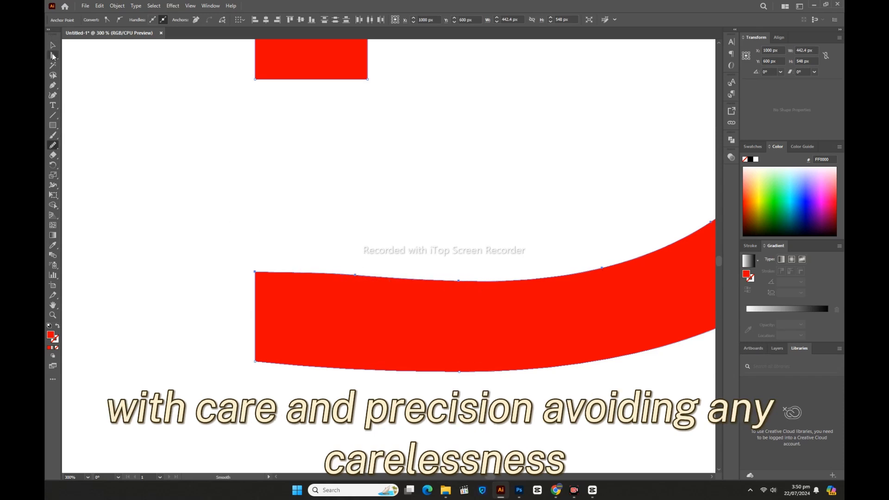
{"action": "left_click_drag", "start_coordinate": [335, 252], "coordinate": [391, 293]}
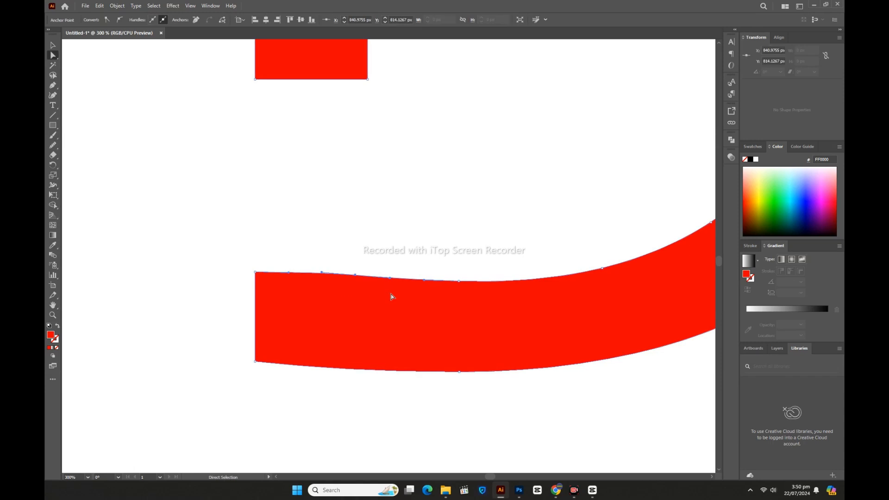
{"action": "left_click", "coordinate": [53, 145]}
{"action": "left_click_drag", "start_coordinate": [290, 271], "coordinate": [498, 282]}
{"action": "left_click", "coordinate": [52, 44]}
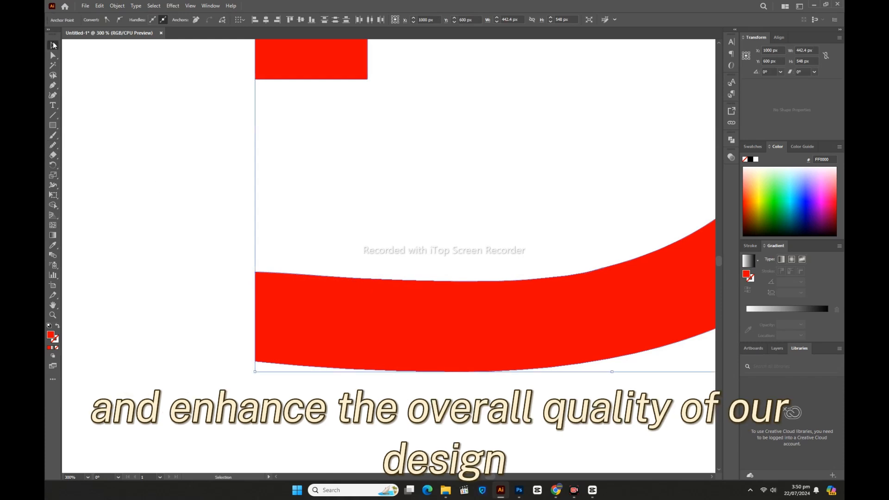
{"action": "left_click", "coordinate": [415, 210]}
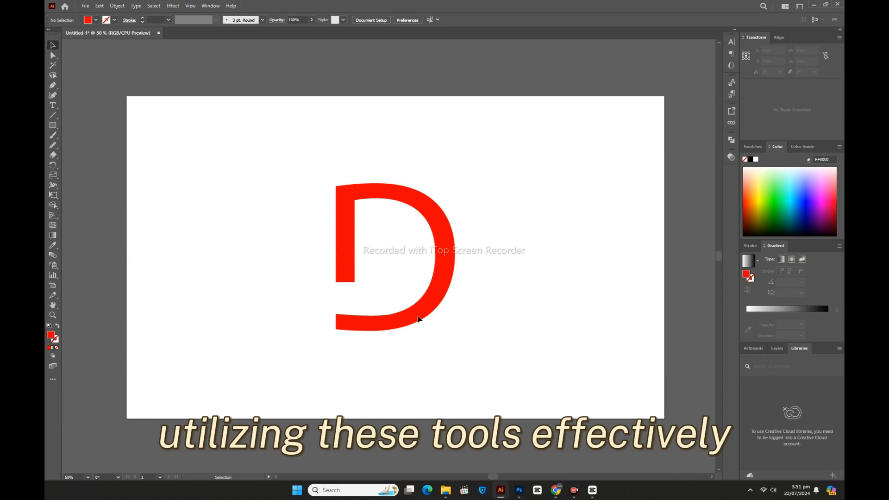
{"action": "left_click", "coordinate": [418, 318]}
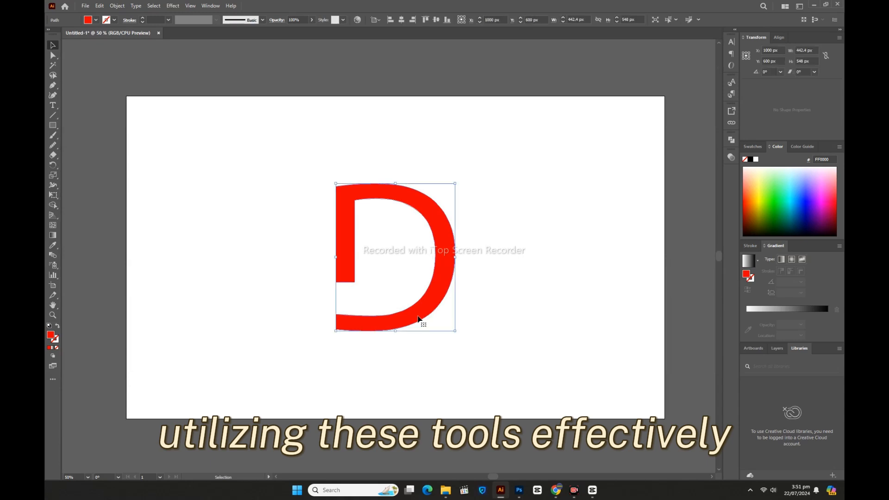
{"action": "left_click", "coordinate": [280, 264]}
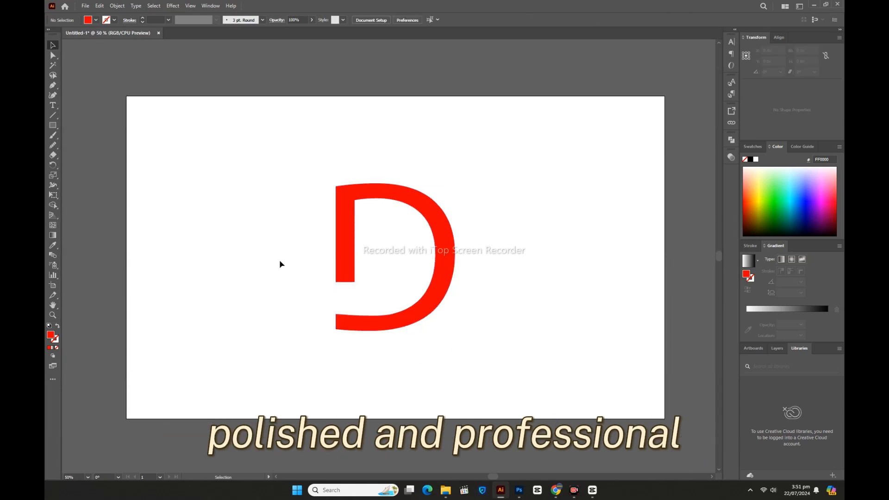
Step: Open the Pencil tool options and enable Alt key toggles to Smooth Tool
{"action": "left_click", "coordinate": [53, 145]}
{"action": "double_click", "coordinate": [53, 145]}
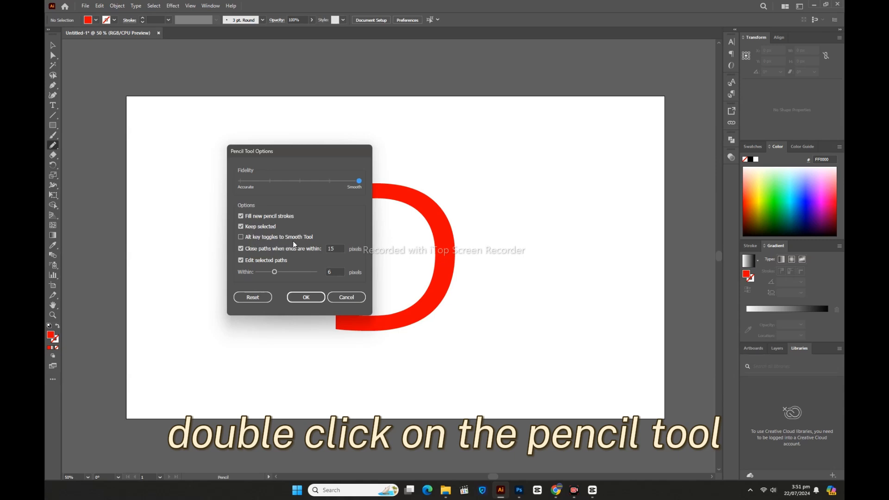
{"action": "left_click", "coordinate": [241, 236]}
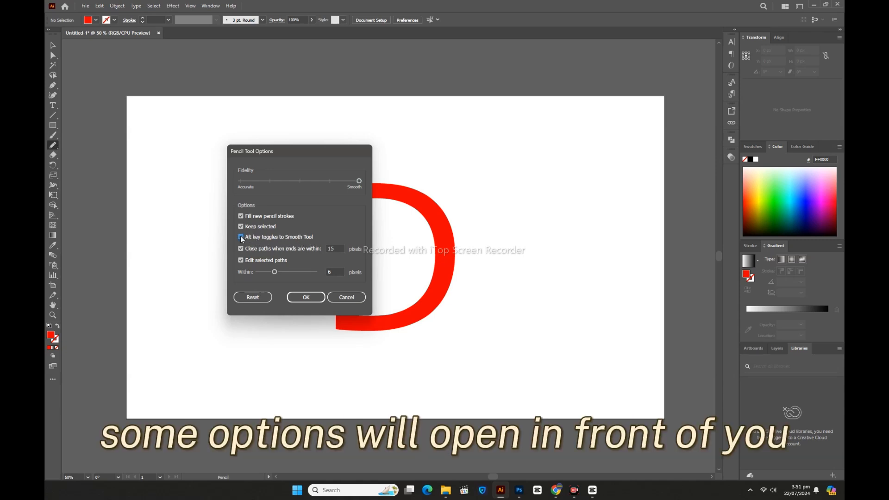
{"action": "left_click", "coordinate": [295, 297]}
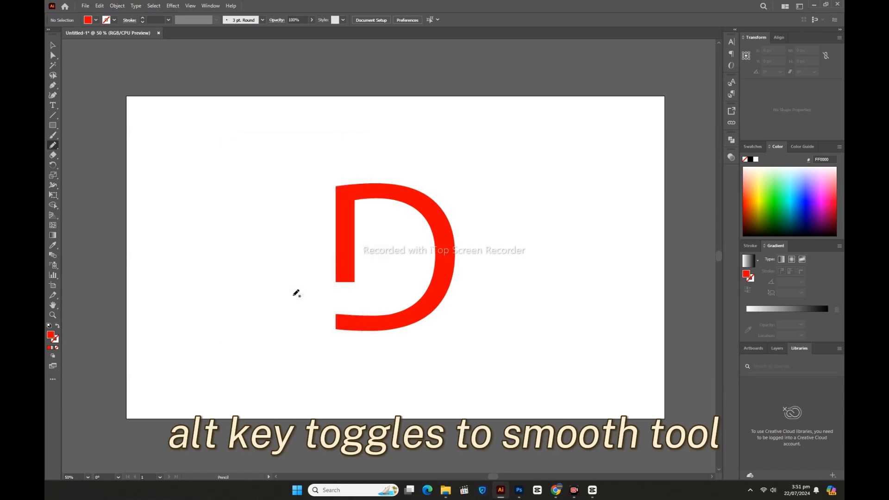
Step: Select the D and draw a pencil loop from its lower-left corner around through the stem into a teardrop inside the bowl
{"action": "key", "text": "v"}
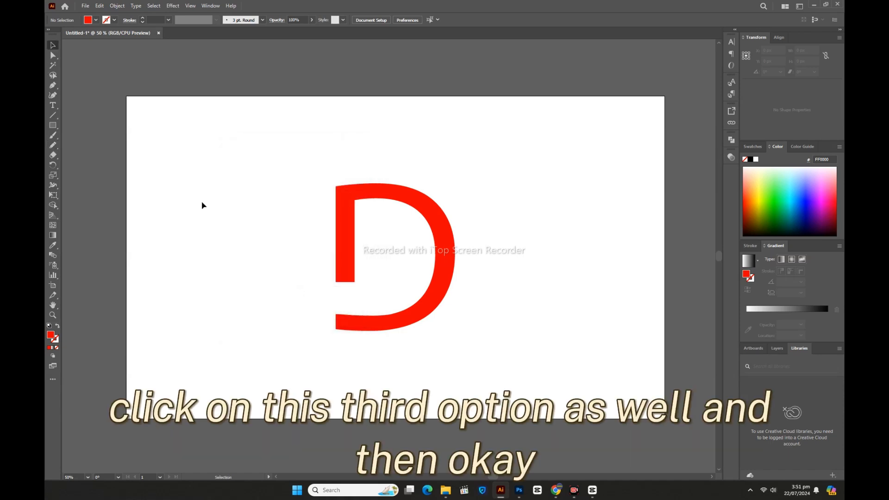
{"action": "left_click_drag", "start_coordinate": [272, 185], "coordinate": [455, 350]}
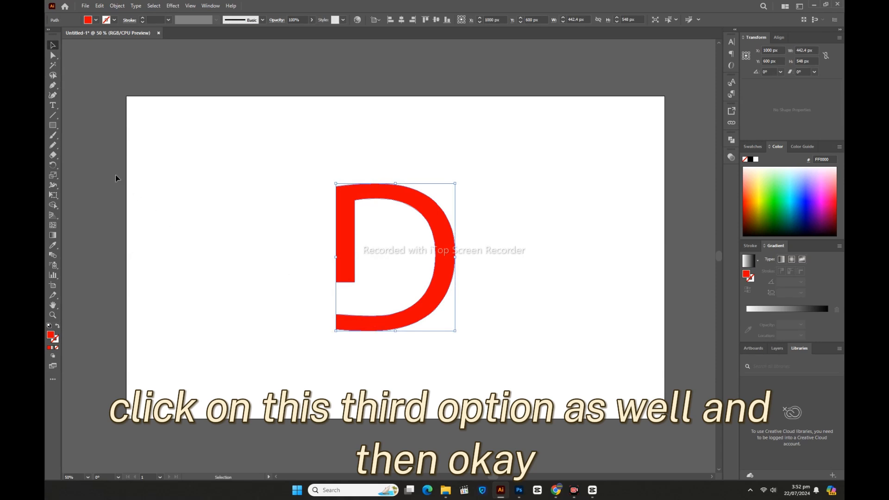
{"action": "left_click", "coordinate": [53, 145]}
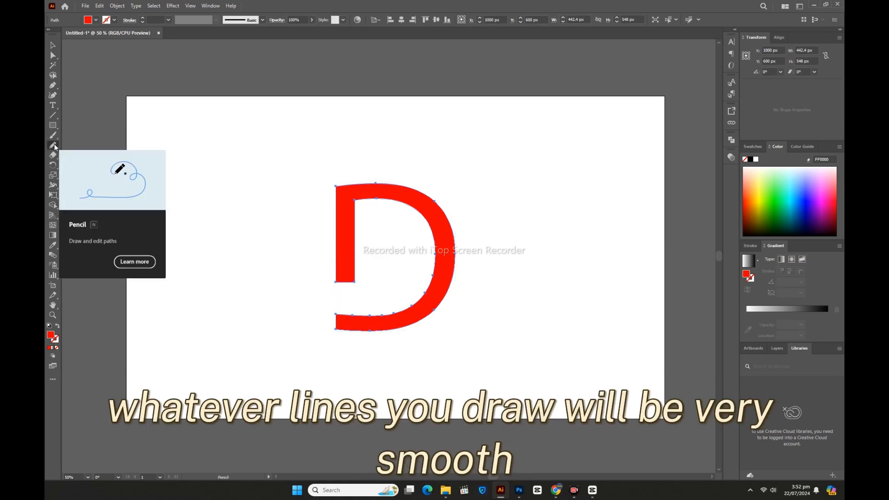
{"action": "mouse_move", "coordinate": [336, 326]}
{"action": "left_mouse_down"}
{"action": "mouse_move", "coordinate": [304, 283]}
{"action": "mouse_move", "coordinate": [312, 247]}
{"action": "mouse_move", "coordinate": [371, 224]}
{"action": "mouse_move", "coordinate": [403, 249]}
{"action": "mouse_move", "coordinate": [333, 235]}
{"action": "mouse_move", "coordinate": [319, 266]}
{"action": "mouse_move", "coordinate": [341, 315]}
{"action": "left_mouse_up"}
{"action": "left_click", "coordinate": [53, 45]}
{"action": "left_click", "coordinate": [200, 188]}
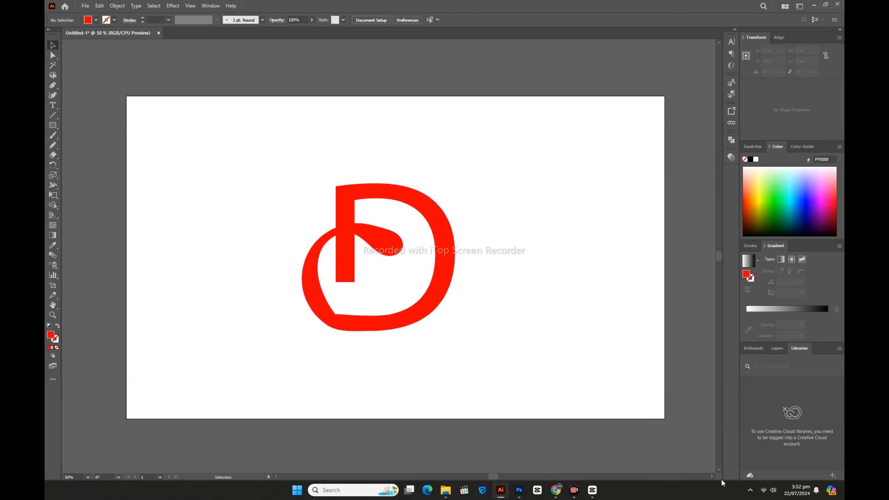
Step: Divide the D with the Pathfinder Divide command and ungroup the resulting pieces
{"action": "left_click", "coordinate": [374, 238]}
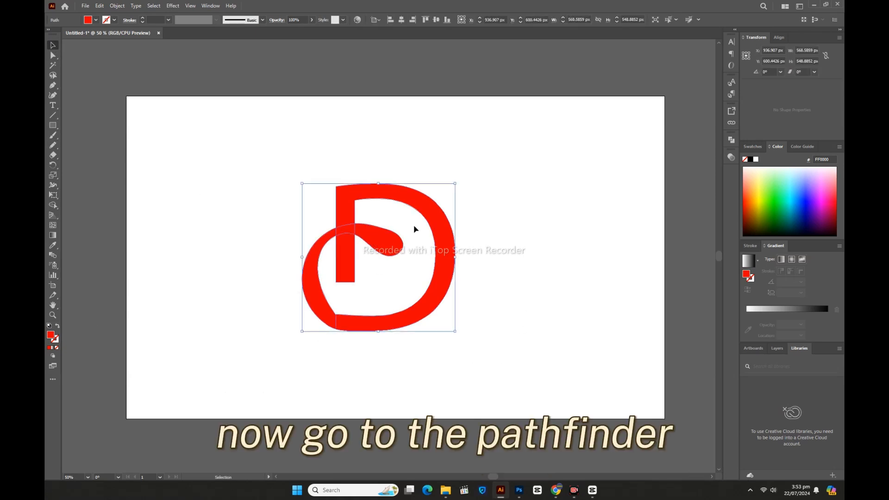
{"action": "left_click", "coordinate": [730, 141]}
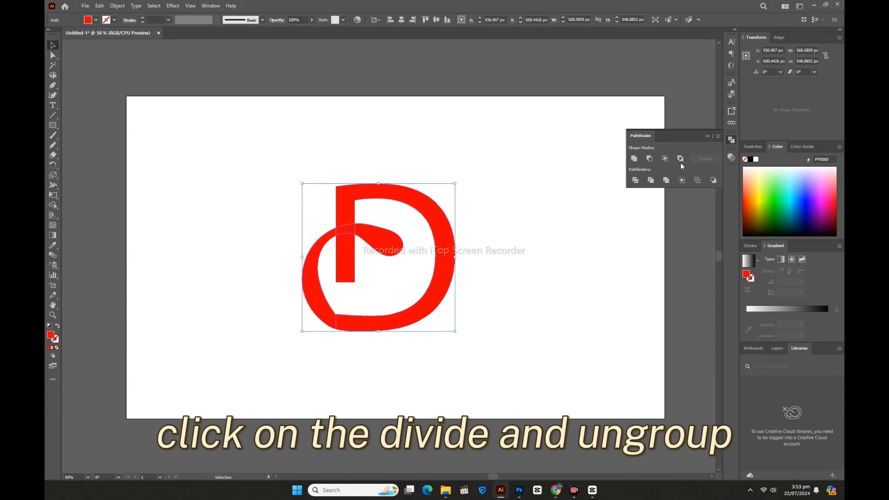
{"action": "left_click", "coordinate": [634, 181]}
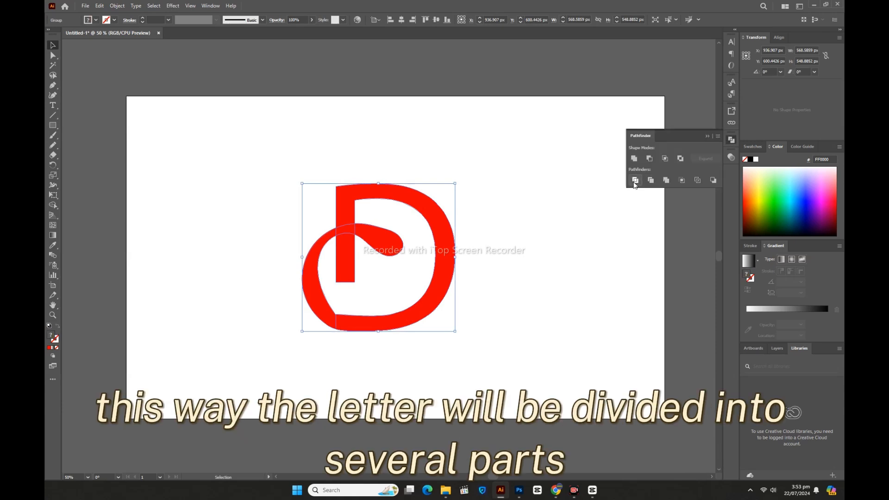
{"action": "right_click", "coordinate": [494, 199]}
{"action": "left_click", "coordinate": [512, 312]}
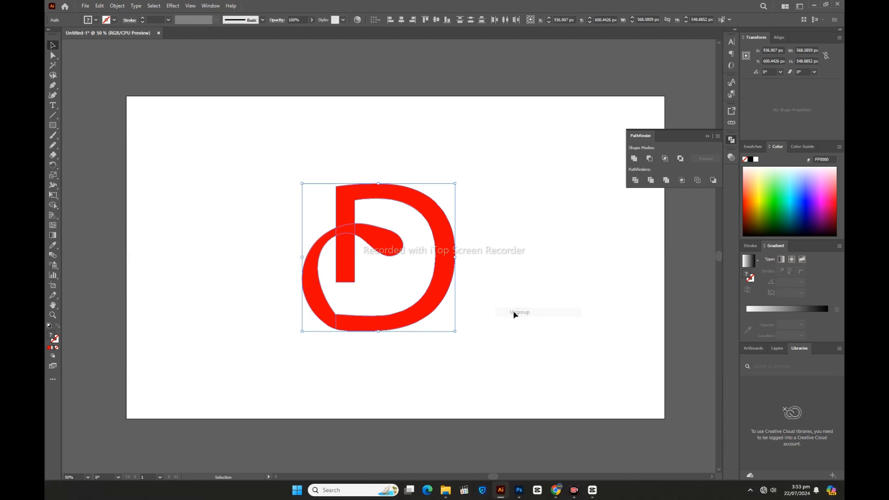
Step: Select the small piece where the loop crosses the stem, copy it and paste it in front
{"action": "left_click", "coordinate": [391, 240]}
{"action": "left_click", "coordinate": [341, 231]}
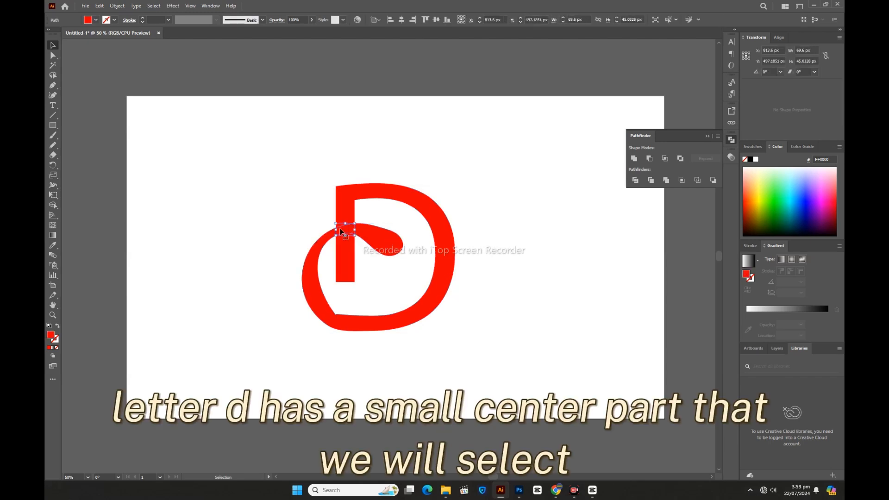
{"action": "left_click", "coordinate": [328, 242]}
{"action": "left_click", "coordinate": [300, 220]}
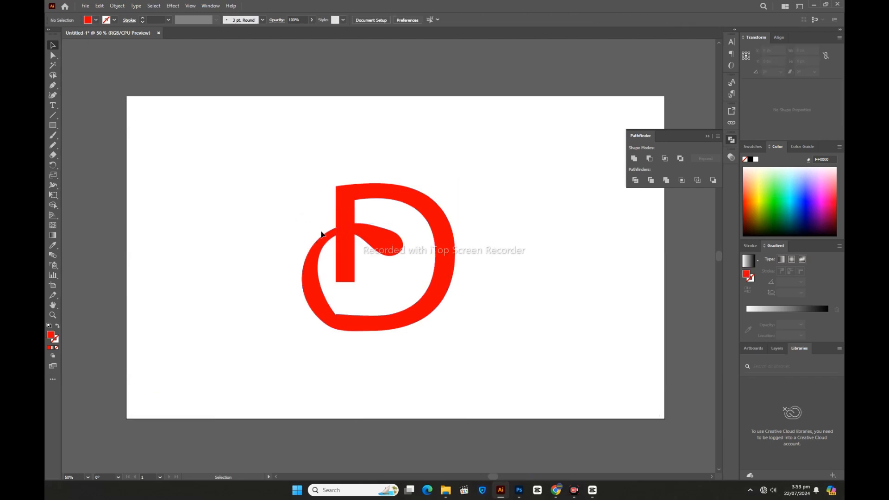
{"action": "left_click", "coordinate": [348, 229]}
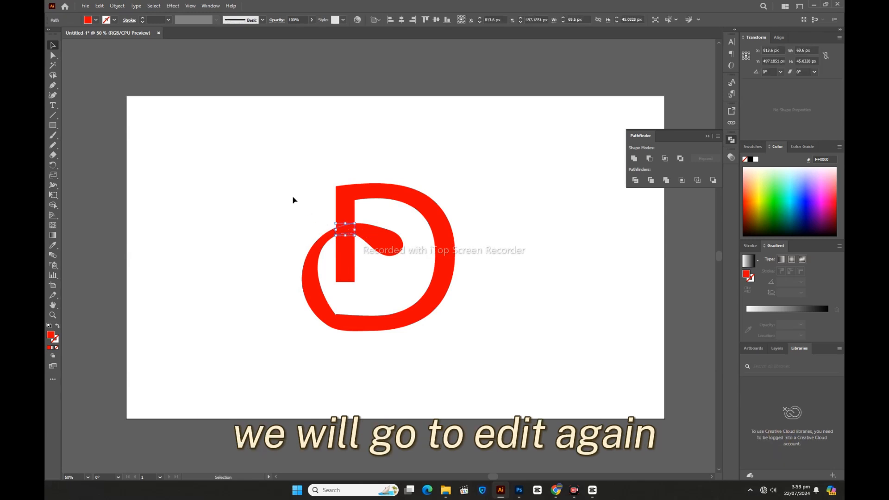
{"action": "left_click", "coordinate": [100, 6]}
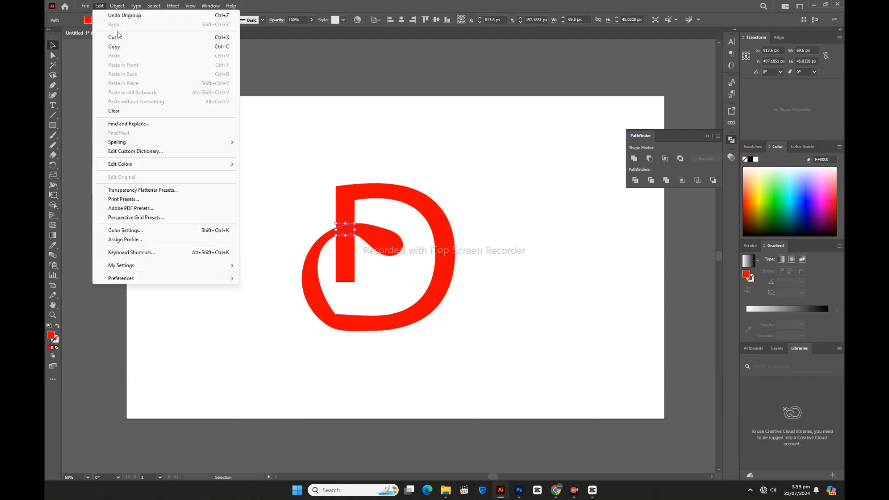
{"action": "left_click", "coordinate": [114, 46]}
{"action": "left_click", "coordinate": [101, 6]}
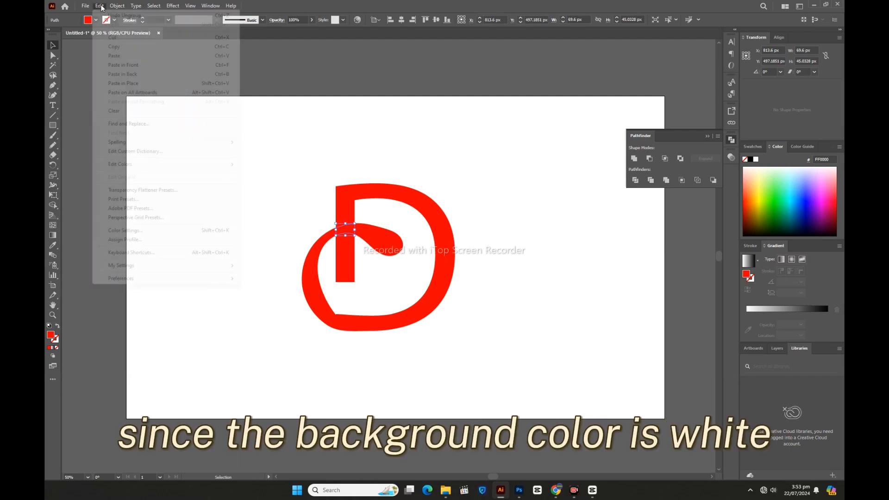
{"action": "left_click", "coordinate": [123, 74]}
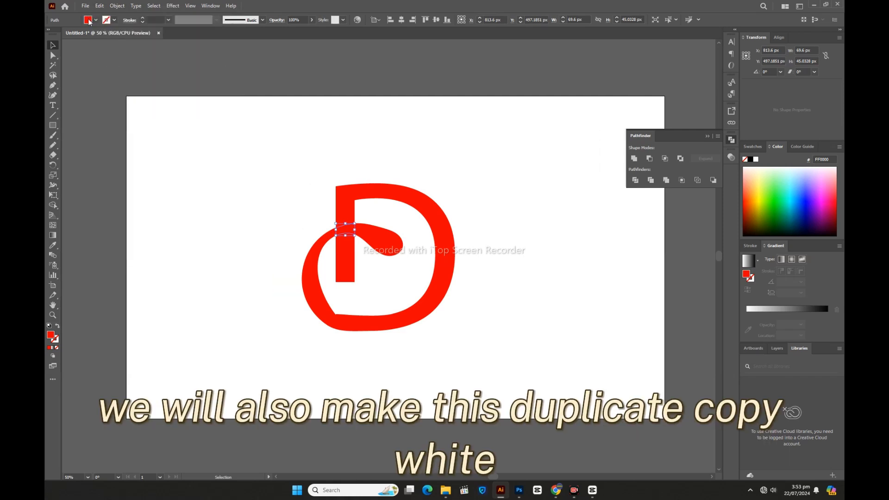
Step: Fill the pasted copy white and apply an Offset Path effect of 10 px to widen it
{"action": "left_click", "coordinate": [88, 21]}
{"action": "left_click", "coordinate": [62, 33]}
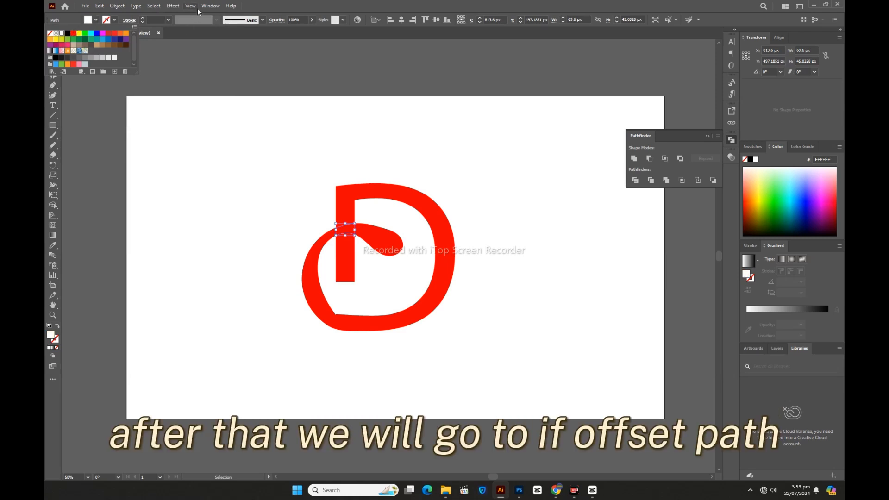
{"action": "left_click", "coordinate": [172, 6]}
{"action": "mouse_move", "coordinate": [261, 81]}
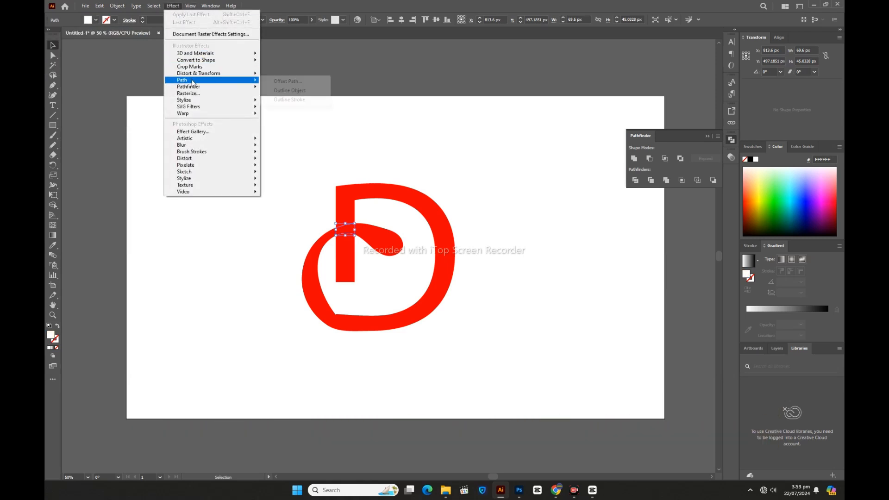
{"action": "left_click", "coordinate": [287, 82]}
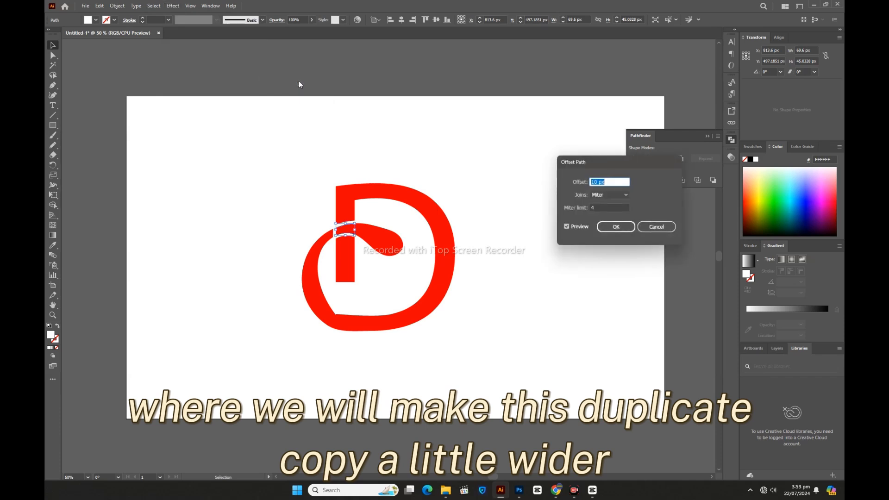
{"action": "left_click", "coordinate": [611, 226]}
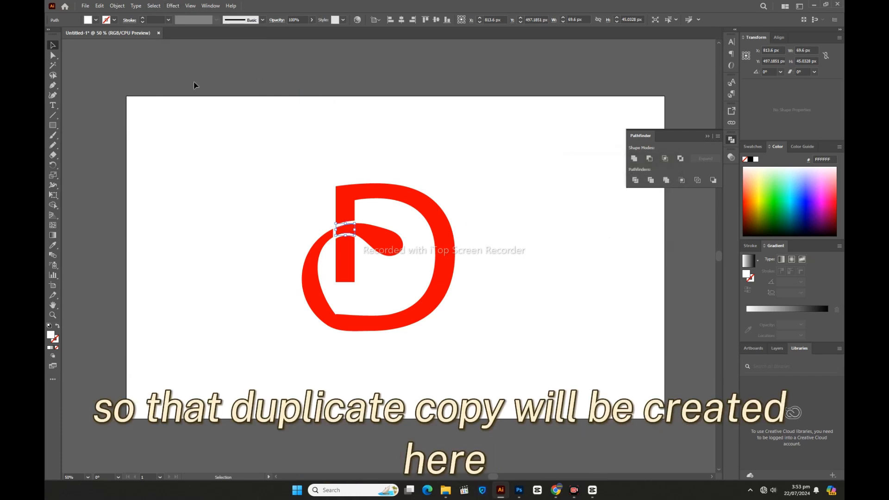
Step: Expand the appearance of the white offset copy
{"action": "left_click", "coordinate": [117, 5]}
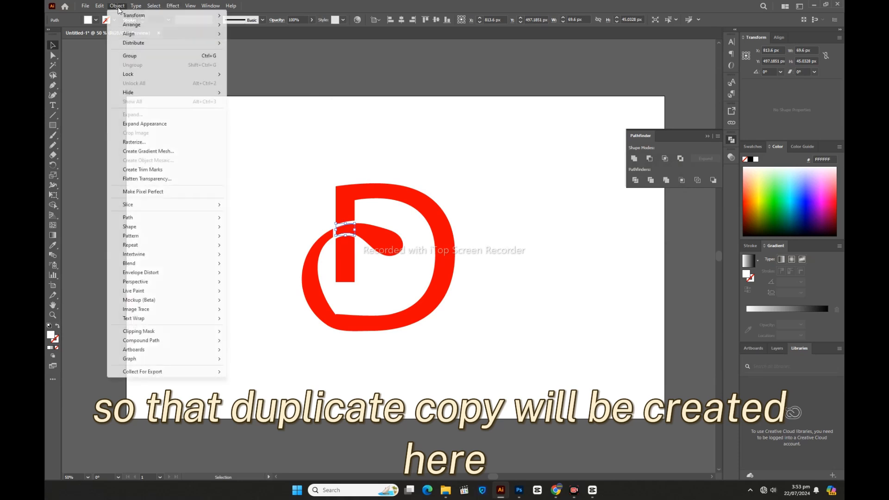
{"action": "left_click", "coordinate": [159, 124]}
{"action": "left_click", "coordinate": [221, 190]}
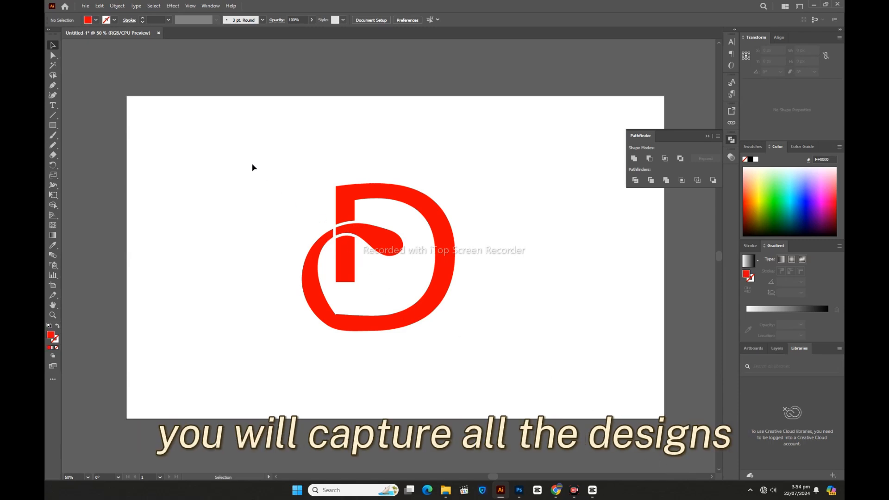
Step: Select everything and merge the teardrop with the surrounding loop using the Shape Builder tool
{"action": "left_click_drag", "start_coordinate": [251, 166], "coordinate": [500, 362]}
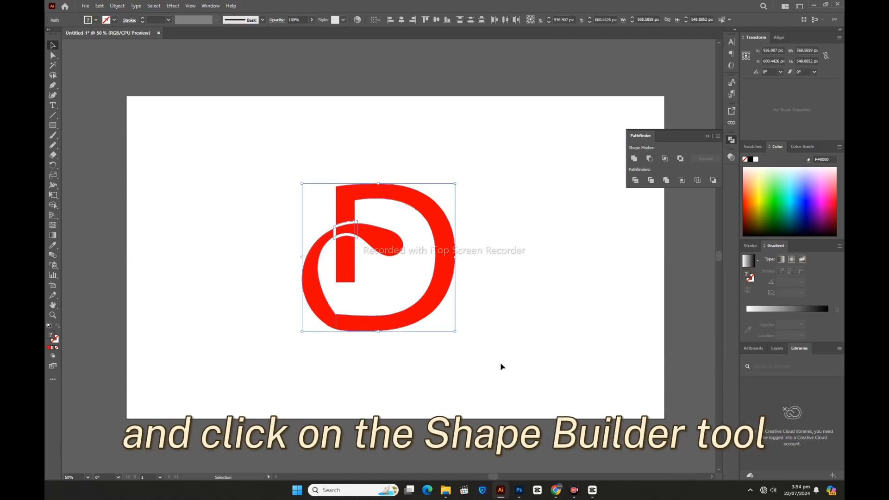
{"action": "left_click", "coordinate": [54, 206]}
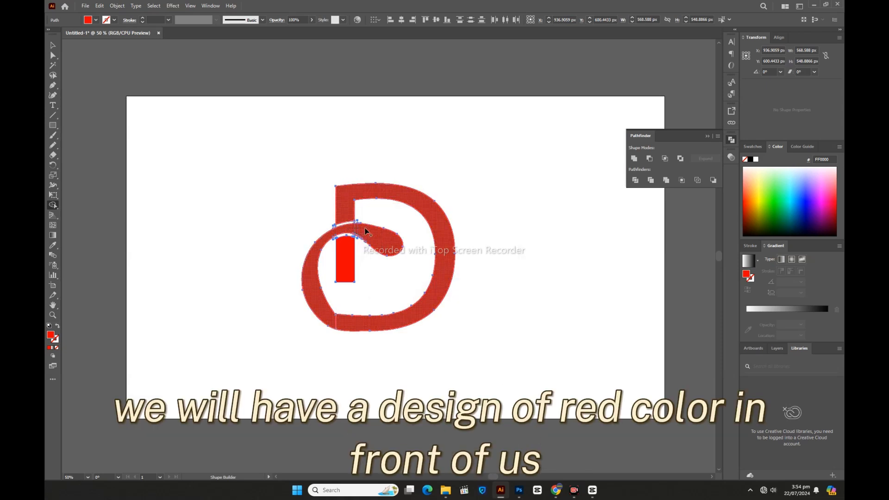
{"action": "left_click", "coordinate": [384, 242]}
{"action": "mouse_move", "coordinate": [384, 242]}
{"action": "left_mouse_down"}
{"action": "mouse_move", "coordinate": [350, 208]}
{"action": "mouse_move", "coordinate": [358, 190]}
{"action": "mouse_move", "coordinate": [383, 194]}
{"action": "left_mouse_up"}
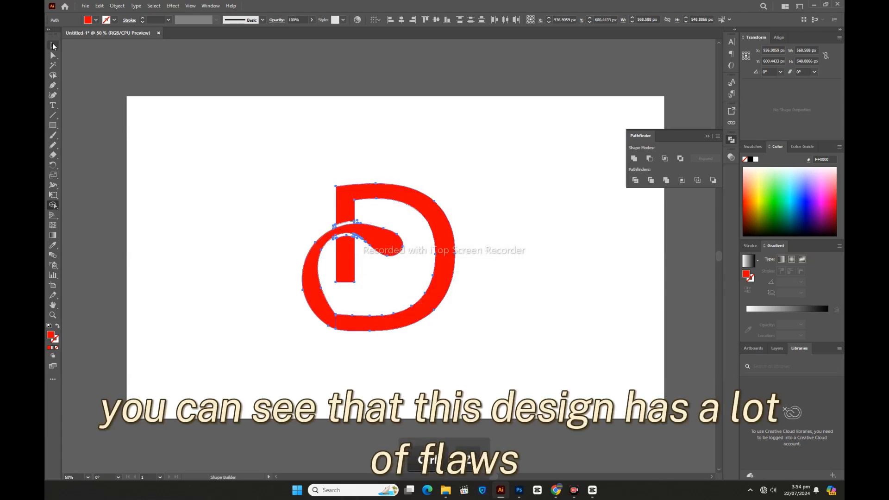
Step: Select the whole design, divide it with Pathfinder again and ungroup the pieces
{"action": "left_click", "coordinate": [53, 45]}
{"action": "left_click_drag", "start_coordinate": [248, 162], "coordinate": [500, 315]}
{"action": "left_click", "coordinate": [636, 181]}
{"action": "right_click", "coordinate": [476, 259]}
{"action": "left_click", "coordinate": [503, 327]}
{"action": "left_click", "coordinate": [506, 304]}
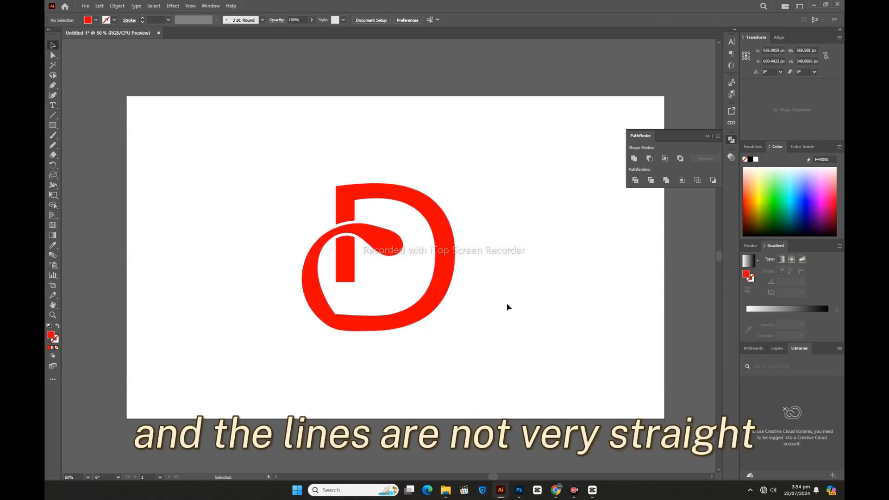
Step: Select all the red pieces with the Magic Wand and unite them into one shape
{"action": "left_click", "coordinate": [52, 66]}
{"action": "left_click", "coordinate": [341, 193]}
{"action": "left_click", "coordinate": [633, 159]}
{"action": "left_click", "coordinate": [53, 45]}
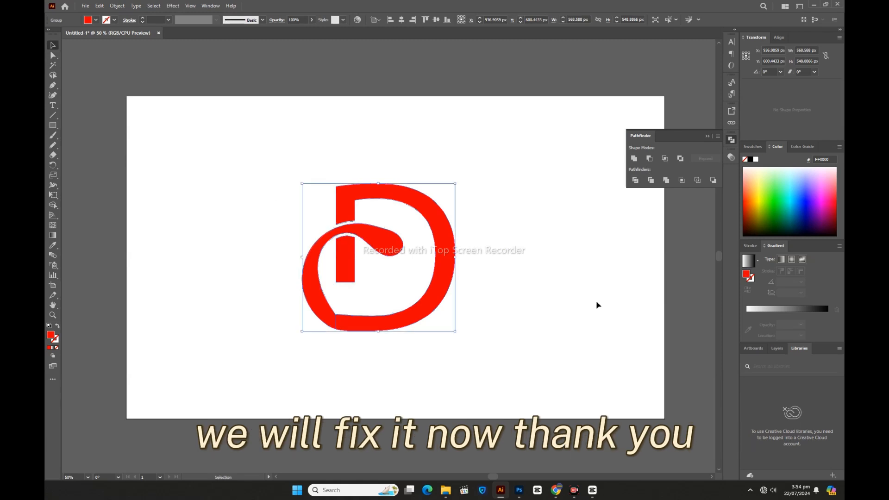
Step: Lock the red group in the Layers panel, then select and delete the leftover stray paths around the design
{"action": "left_click", "coordinate": [777, 348]}
{"action": "left_click", "coordinate": [766, 376]}
{"action": "left_click", "coordinate": [755, 437]}
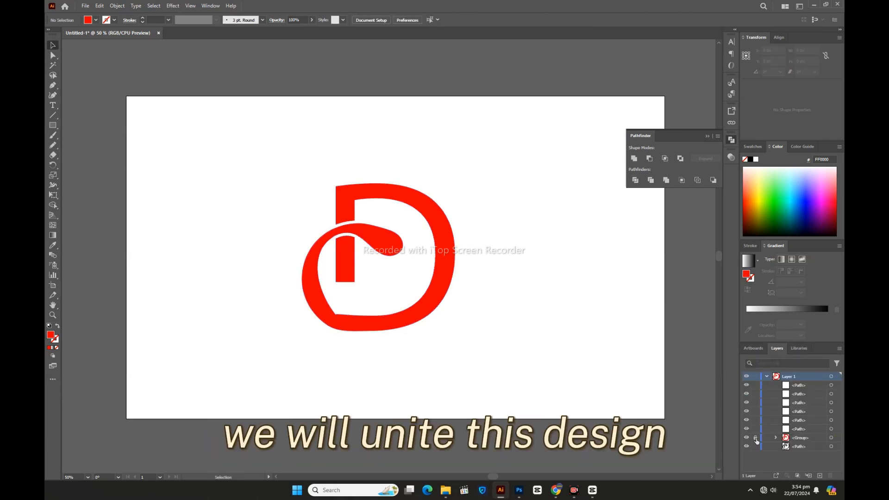
{"action": "left_click_drag", "start_coordinate": [216, 135], "coordinate": [505, 356]}
{"action": "key", "text": "Delete"}
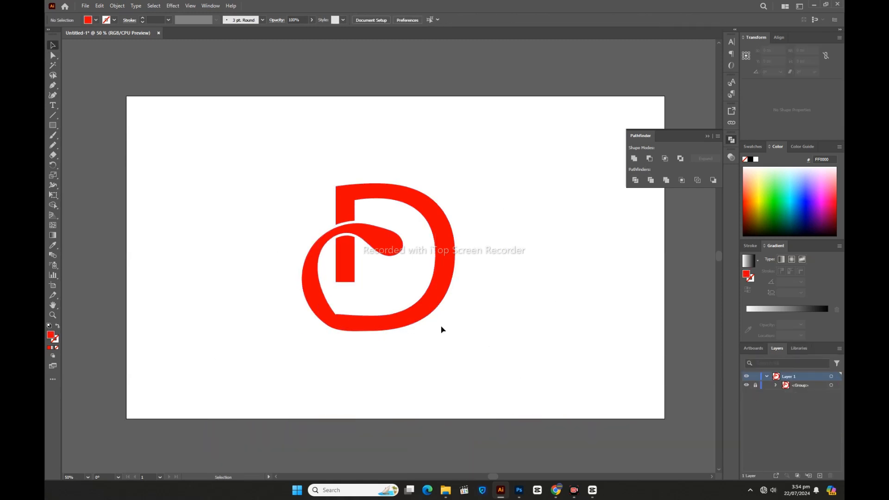
Step: Ungroup the red D design
{"action": "left_click", "coordinate": [397, 327]}
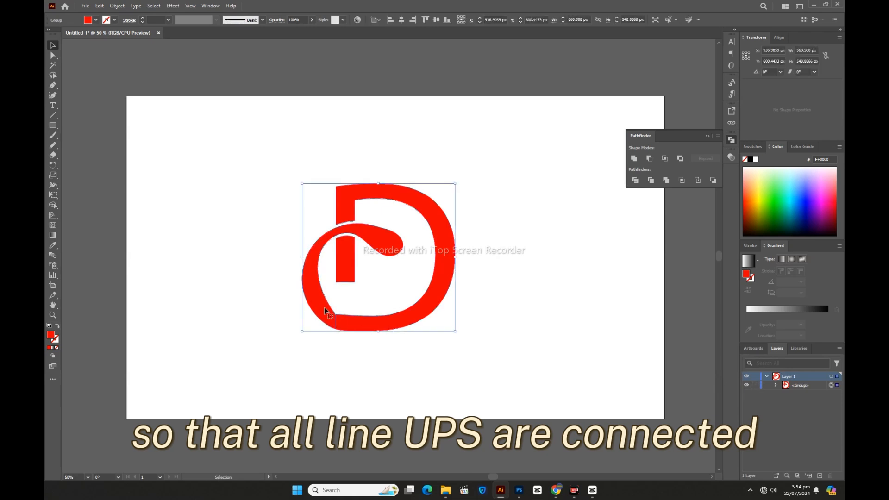
{"action": "right_click", "coordinate": [361, 297]}
{"action": "left_click", "coordinate": [388, 200]}
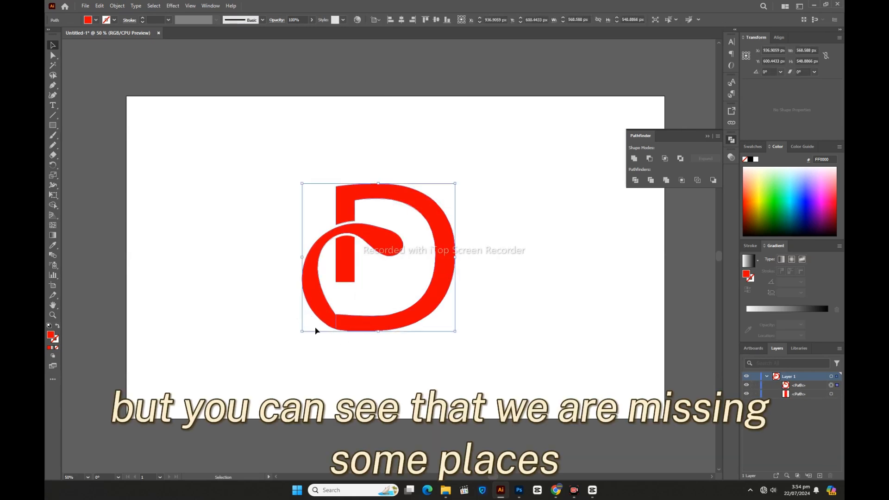
Step: Smooth the bottom of the loop near the stem with the Smooth tool
{"action": "right_click", "coordinate": [53, 145]}
{"action": "left_click", "coordinate": [89, 164]}
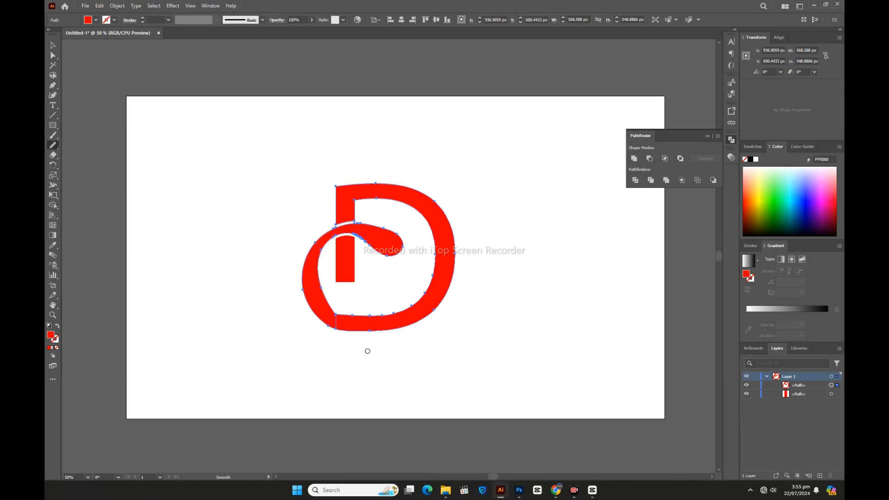
{"action": "mouse_move", "coordinate": [352, 330]}
{"action": "left_mouse_down"}
{"action": "mouse_move", "coordinate": [312, 312]}
{"action": "mouse_move", "coordinate": [341, 331]}
{"action": "mouse_move", "coordinate": [325, 315]}
{"action": "mouse_move", "coordinate": [364, 321]}
{"action": "left_mouse_up"}
{"action": "key", "text": "v"}
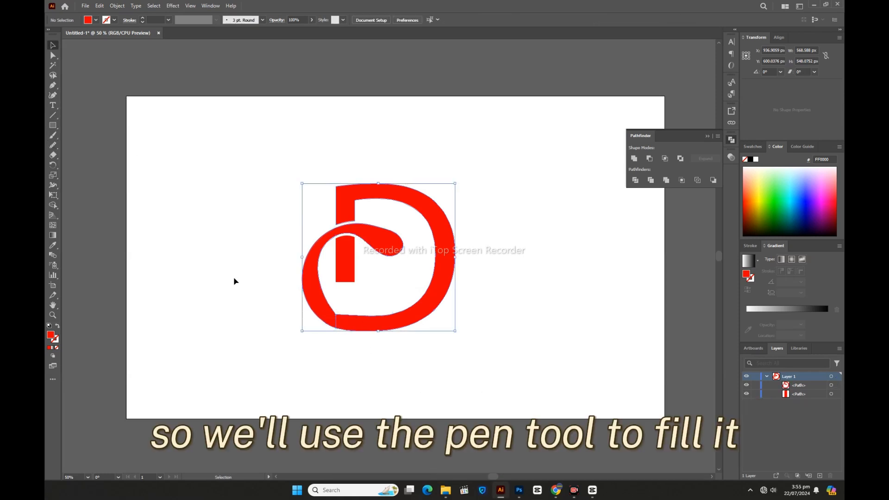
Step: Zoom into the junction where the loop meets the stem's bottom and nudge the corner anchor up three steps
{"action": "left_click", "coordinate": [234, 281]}
{"action": "scroll", "coordinate": [357, 310], "scroll_direction": "up", "scroll_amount": 5}
{"action": "key", "text": "a"}
{"action": "left_click", "coordinate": [388, 255]}
{"action": "left_click", "coordinate": [139, 284]}
{"action": "left_click", "coordinate": [329, 265]}
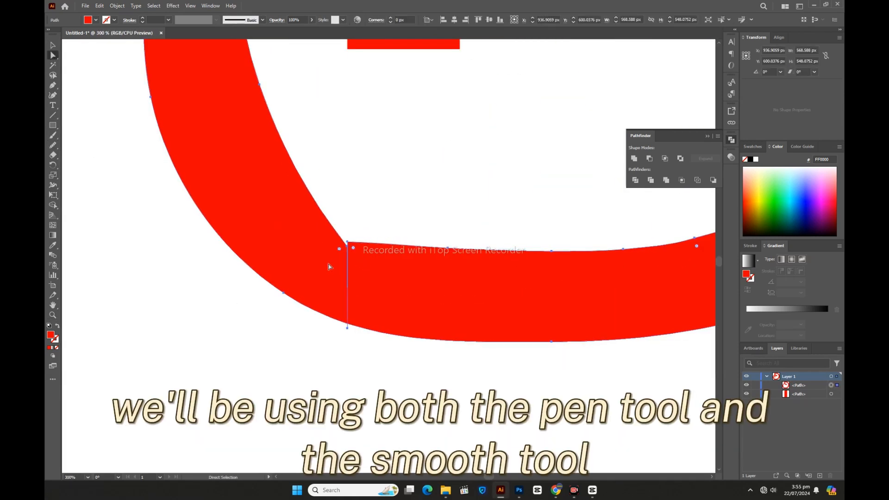
{"action": "left_click", "coordinate": [346, 246]}
{"action": "key", "text": "Up"}
{"action": "key", "text": "Up"}
{"action": "key", "text": "Up"}
{"action": "key", "text": "Up"}
{"action": "key", "text": "v"}
{"action": "left_click", "coordinate": [305, 360]}
{"action": "left_click", "coordinate": [413, 323]}
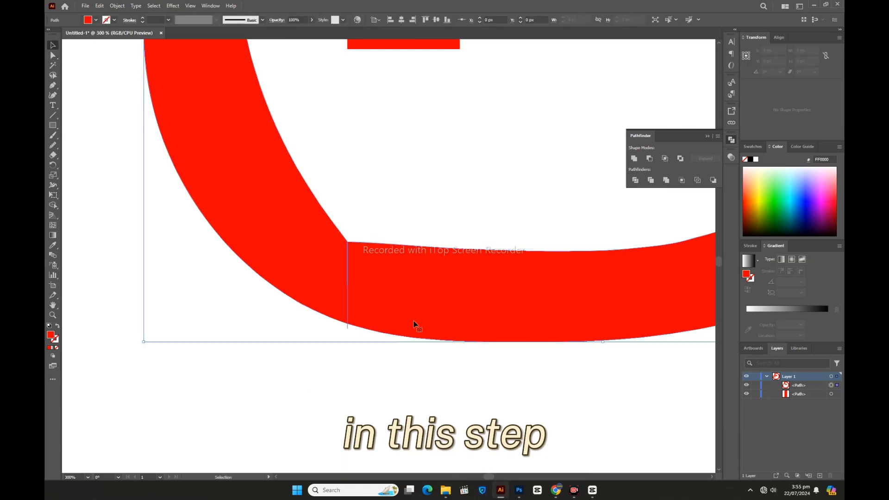
Step: Draw a curved filler shape with the Pen tool to close the gap between the loop and the stem's base
{"action": "left_click", "coordinate": [634, 158]}
{"action": "left_click", "coordinate": [509, 157]}
{"action": "left_click", "coordinate": [53, 85]}
{"action": "left_click", "coordinate": [327, 216]}
{"action": "left_click_drag", "start_coordinate": [422, 245], "coordinate": [472, 249]}
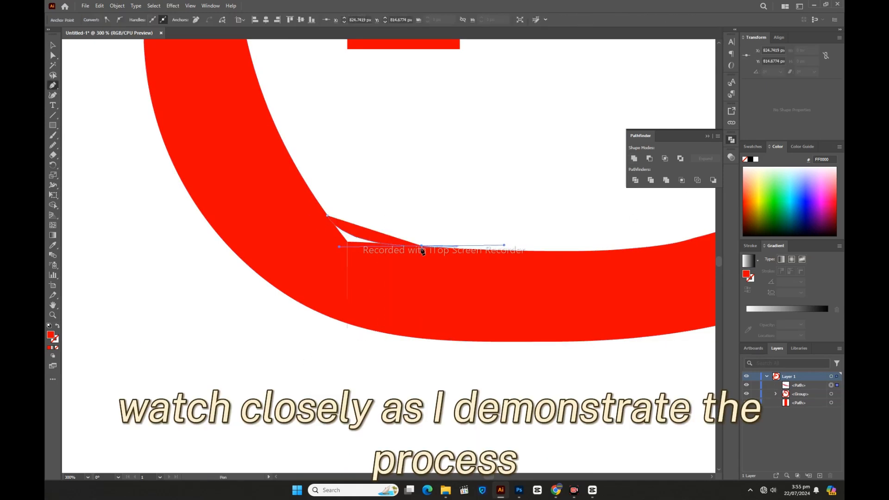
{"action": "left_click", "coordinate": [401, 335]}
{"action": "left_click_drag", "start_coordinate": [284, 292], "coordinate": [229, 255]}
{"action": "left_click_drag", "start_coordinate": [244, 203], "coordinate": [291, 224]}
{"action": "left_click", "coordinate": [327, 216]}
{"action": "key", "text": "v"}
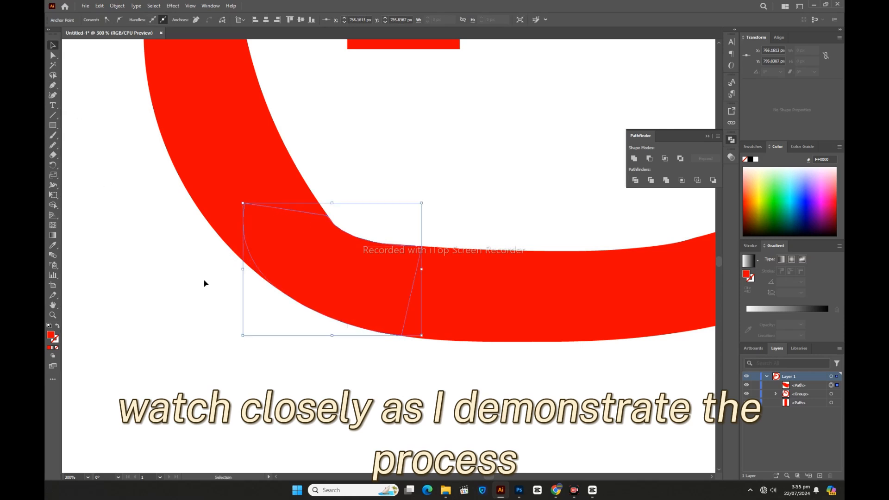
Step: Select the filler shape together with the loop and unite them with Pathfinder
{"action": "left_click", "coordinate": [208, 213]}
{"action": "left_click", "coordinate": [52, 155]}
{"action": "left_click_drag", "start_coordinate": [347, 325], "coordinate": [343, 346]}
{"action": "key", "text": "v"}
{"action": "left_click_drag", "start_coordinate": [274, 336], "coordinate": [345, 259]}
{"action": "left_click", "coordinate": [633, 158]}
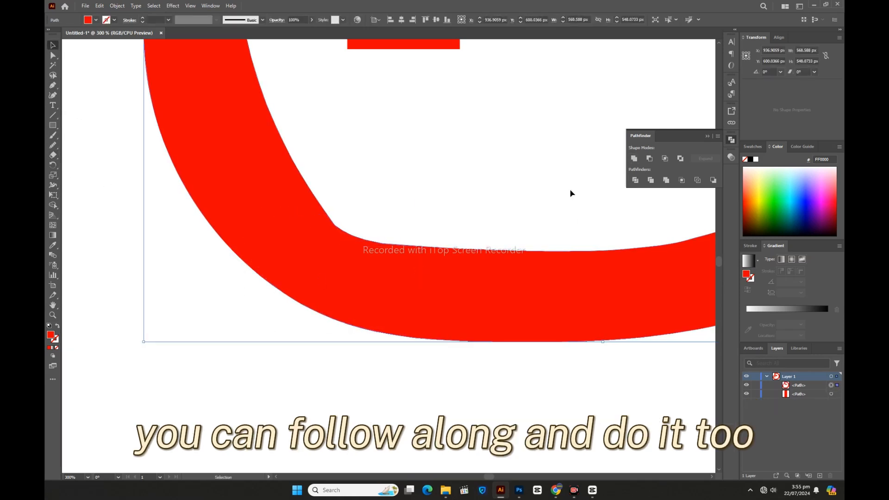
Step: Zoom out and refine the loop's outline with several Smooth tool strokes
{"action": "left_click", "coordinate": [569, 194]}
{"action": "key", "text": "ctrl+minus"}
{"action": "key", "text": "ctrl+minus"}
{"action": "key", "text": "ctrl+minus"}
{"action": "key", "text": "ctrl+minus"}
{"action": "key", "text": "ctrl+minus"}
{"action": "left_click", "coordinate": [359, 317]}
{"action": "left_click", "coordinate": [53, 146]}
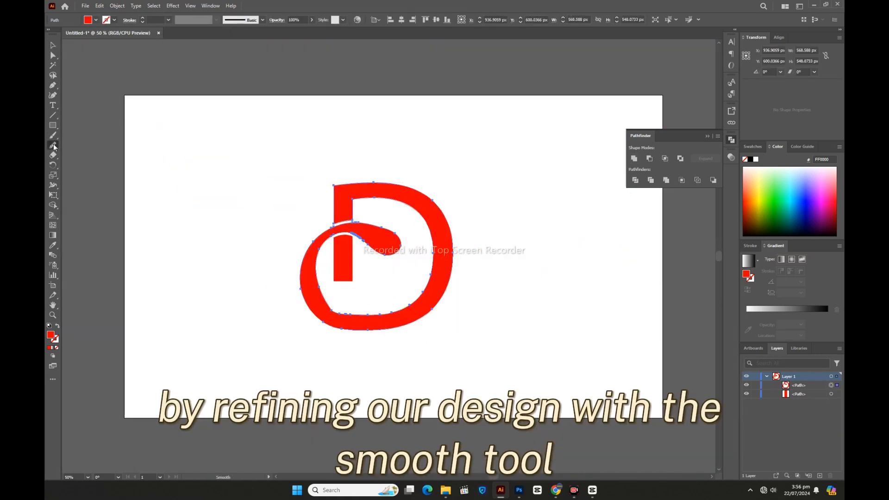
{"action": "mouse_move", "coordinate": [371, 317]}
{"action": "left_mouse_down"}
{"action": "mouse_move", "coordinate": [319, 284]}
{"action": "mouse_move", "coordinate": [359, 317]}
{"action": "mouse_move", "coordinate": [306, 301]}
{"action": "mouse_move", "coordinate": [368, 336]}
{"action": "left_mouse_up"}
{"action": "left_click_drag", "start_coordinate": [294, 308], "coordinate": [401, 330]}
{"action": "left_click_drag", "start_coordinate": [332, 301], "coordinate": [318, 248]}
{"action": "mouse_move", "coordinate": [318, 245]}
{"action": "left_mouse_down"}
{"action": "mouse_move", "coordinate": [331, 314]}
{"action": "mouse_move", "coordinate": [370, 323]}
{"action": "left_mouse_up"}
{"action": "mouse_move", "coordinate": [321, 261]}
{"action": "left_mouse_down"}
{"action": "mouse_move", "coordinate": [349, 304]}
{"action": "mouse_move", "coordinate": [386, 317]}
{"action": "mouse_move", "coordinate": [323, 284]}
{"action": "mouse_move", "coordinate": [381, 330]}
{"action": "mouse_move", "coordinate": [238, 162]}
{"action": "left_mouse_up"}
{"action": "key", "text": "v"}
{"action": "left_click", "coordinate": [220, 306]}
Step: Group the two red paths and centre the design horizontally on the artboard
{"action": "right_click", "coordinate": [381, 265]}
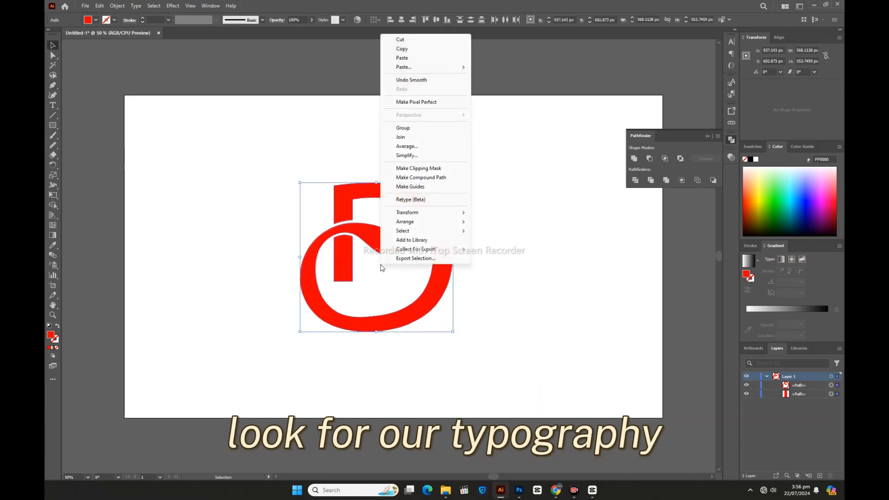
{"action": "left_click", "coordinate": [419, 128]}
{"action": "left_click", "coordinate": [440, 21]}
{"action": "left_click", "coordinate": [437, 21]}
{"action": "left_click", "coordinate": [520, 244]}
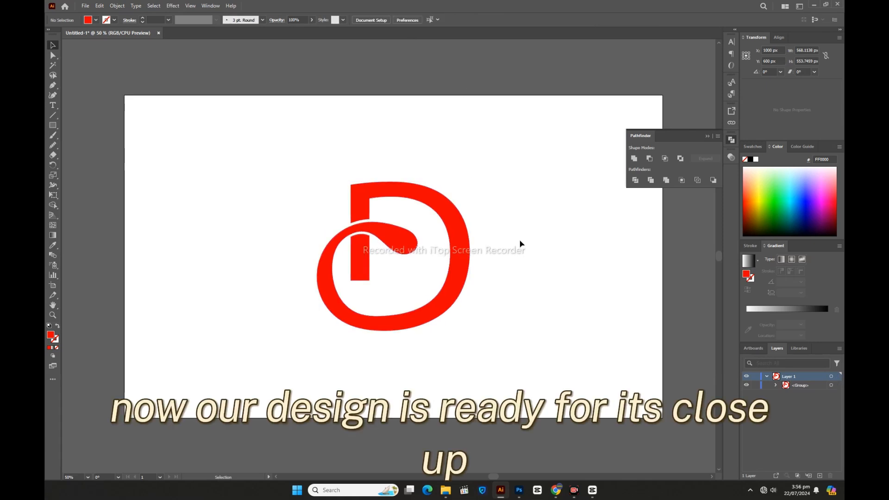
{"action": "left_click_drag", "start_coordinate": [292, 169], "coordinate": [476, 358]}
{"action": "left_click", "coordinate": [476, 358]}
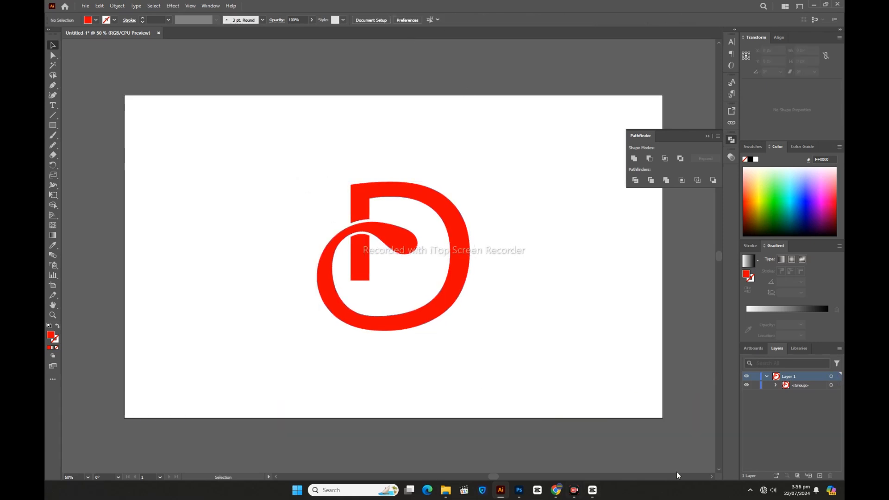